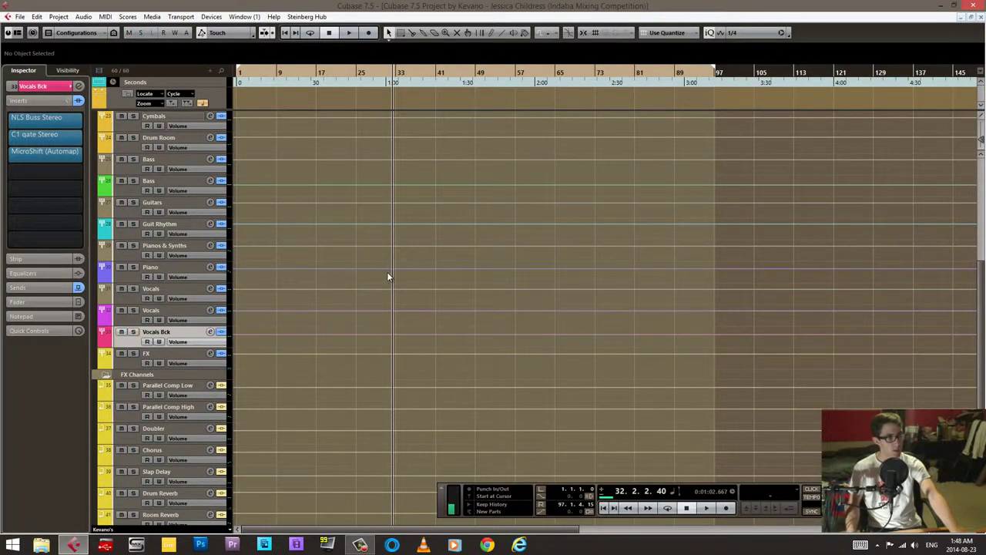
- Collapse the Group Tracks folder and re-enable inserts on Parallel Comp Low, Parallel Comp High and Drum Reverb
scroll(386, 277, up, 6)
click(107, 247)
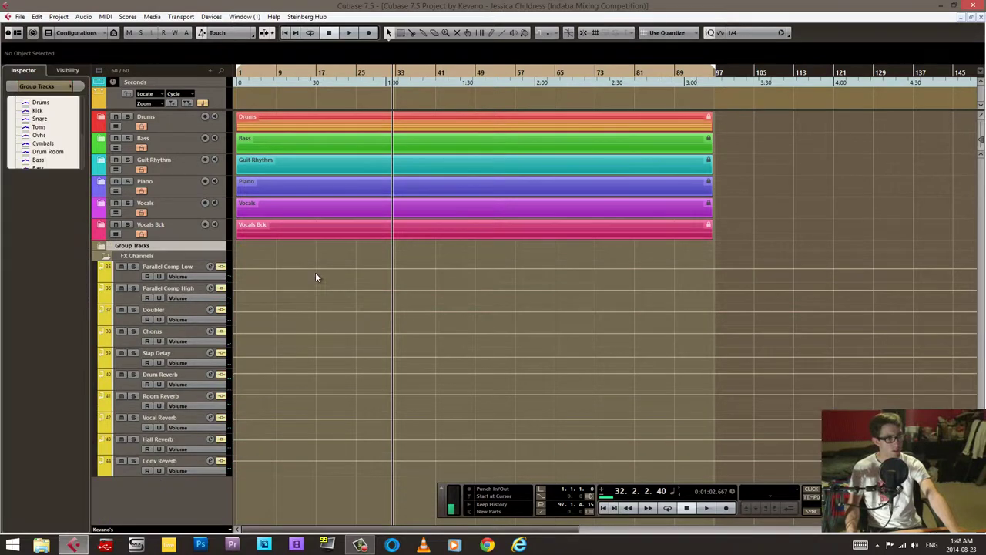
click(133, 279)
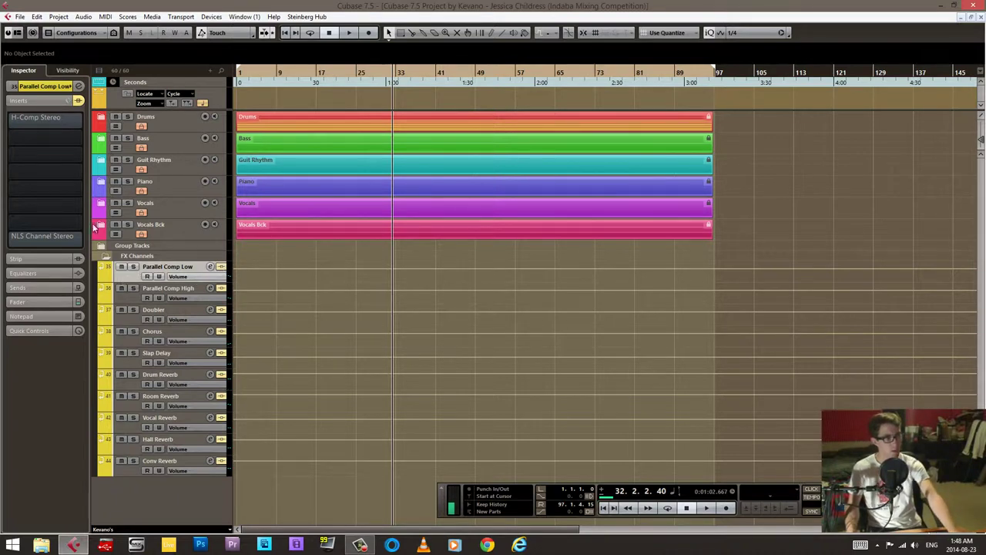
click(78, 101)
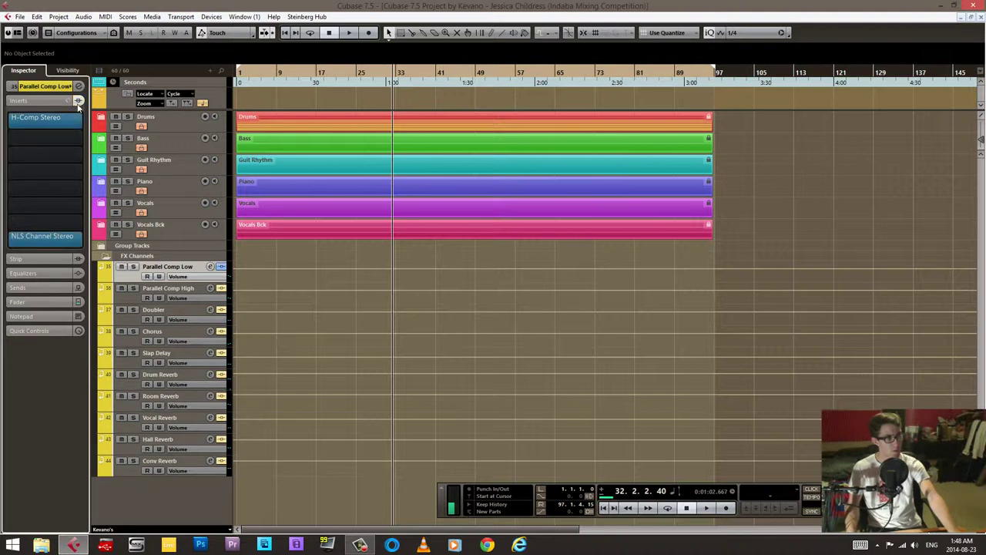
click(221, 287)
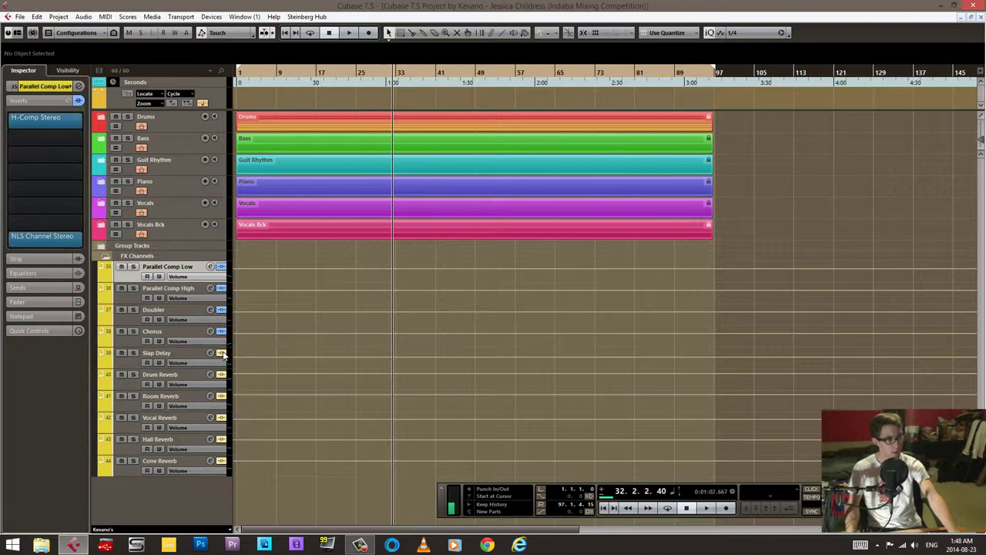
click(222, 375)
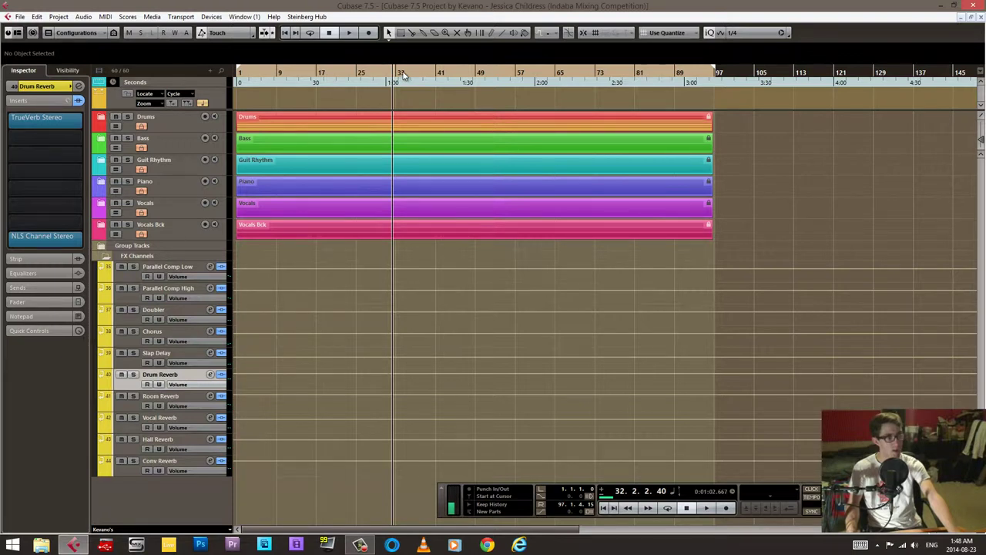
- Stop playback, move the playhead to bar 25 and play the mix from there
key(space)
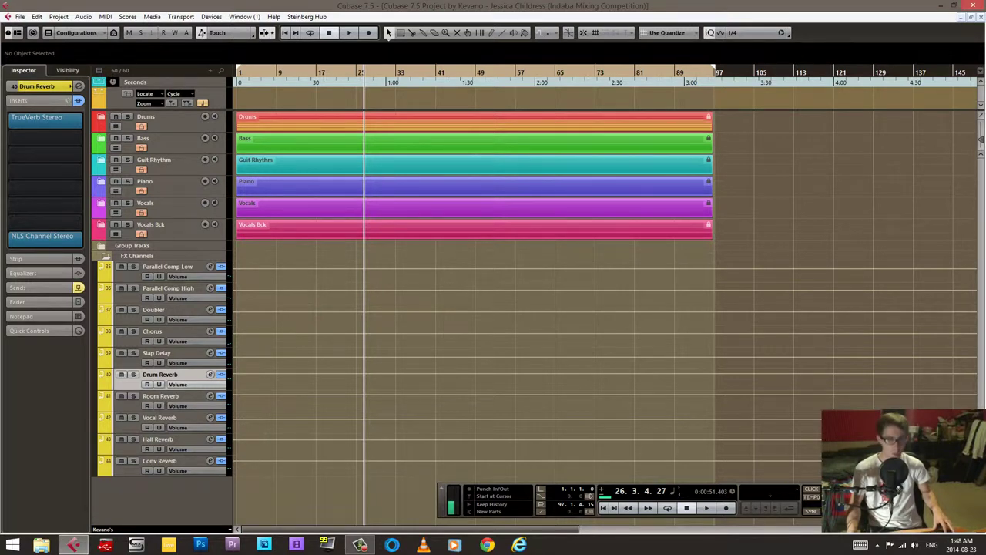
click(382, 77)
click(356, 75)
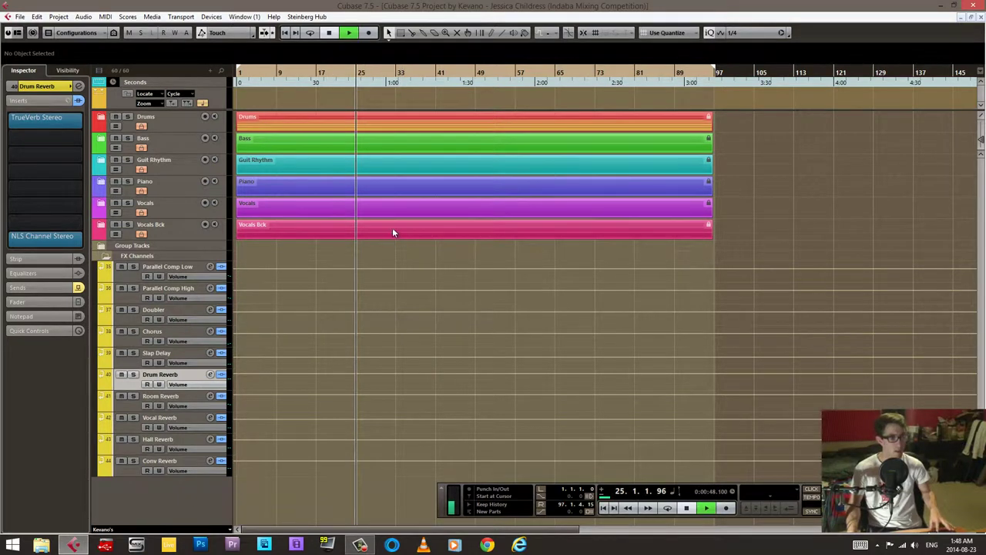
key(space)
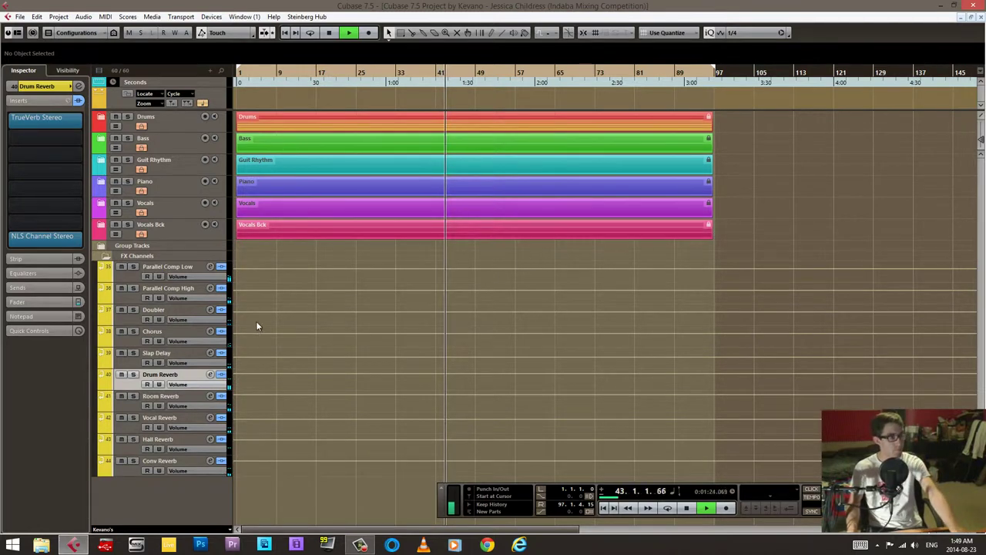
- Expand the Group Tracks folder and show the Drums, Kick, Snare and Toms send levels in the Inspector
click(106, 245)
scroll(215, 242, down, 3)
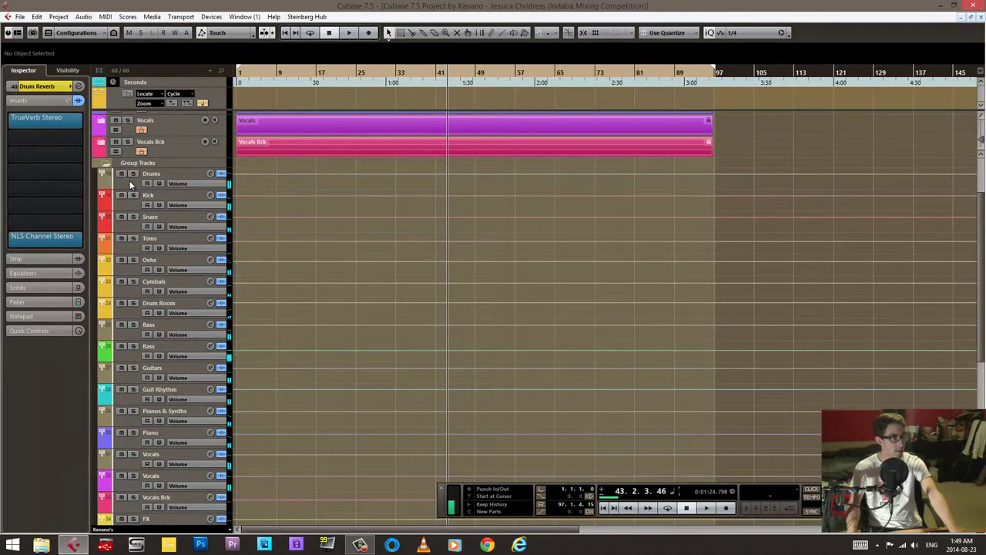
click(154, 174)
click(53, 287)
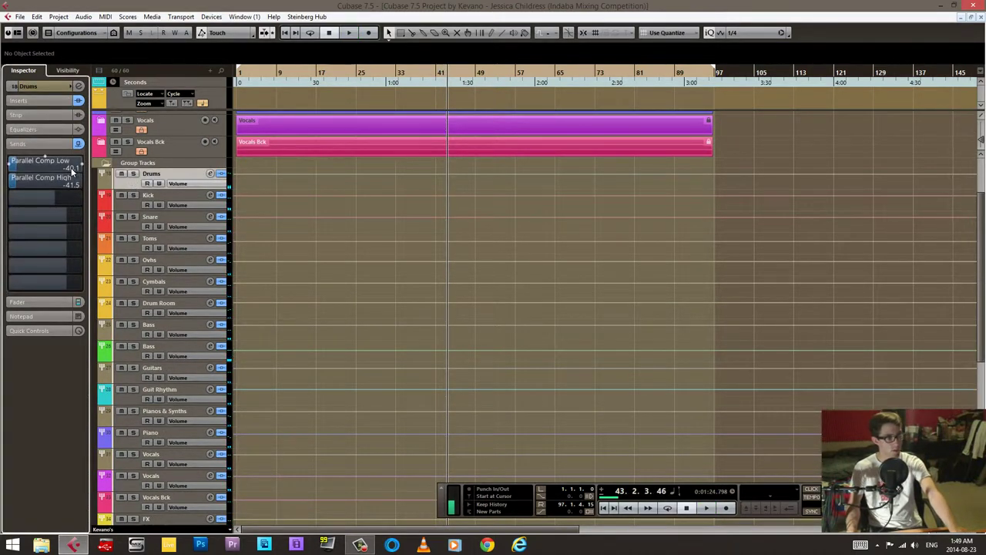
click(126, 202)
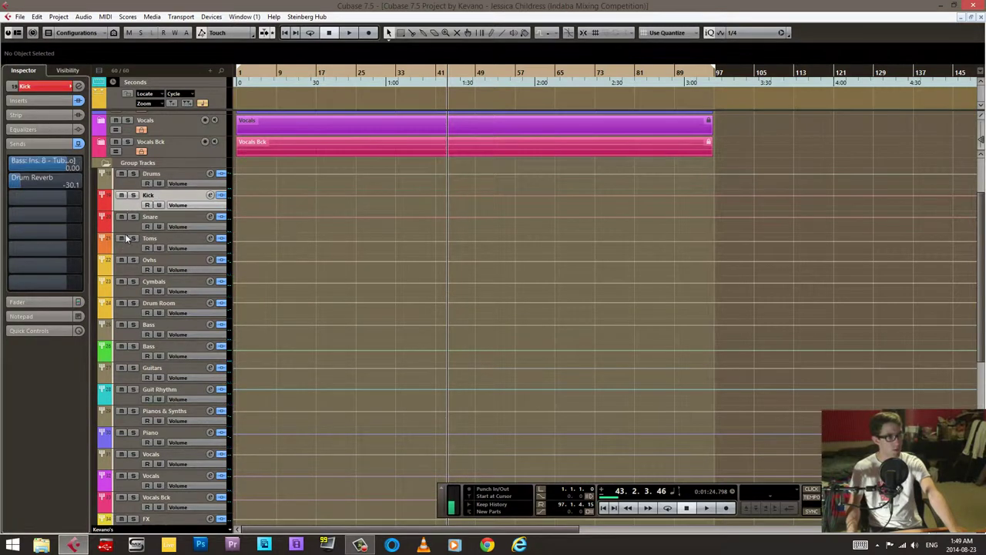
click(128, 224)
click(134, 245)
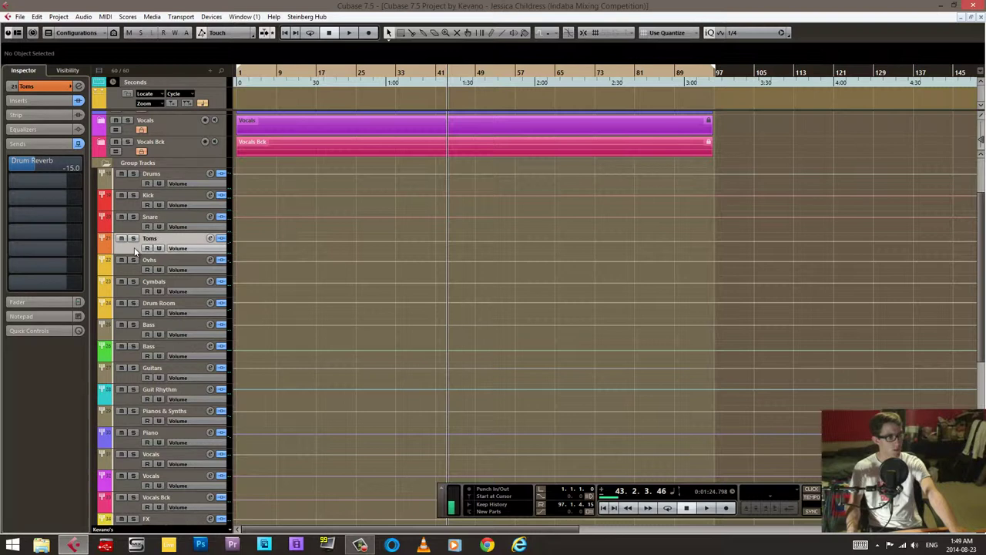
- Check the sends on Drums, both Bass tracks, Guit Rhythm, Piano, Vocals and Vocals Bck
click(131, 182)
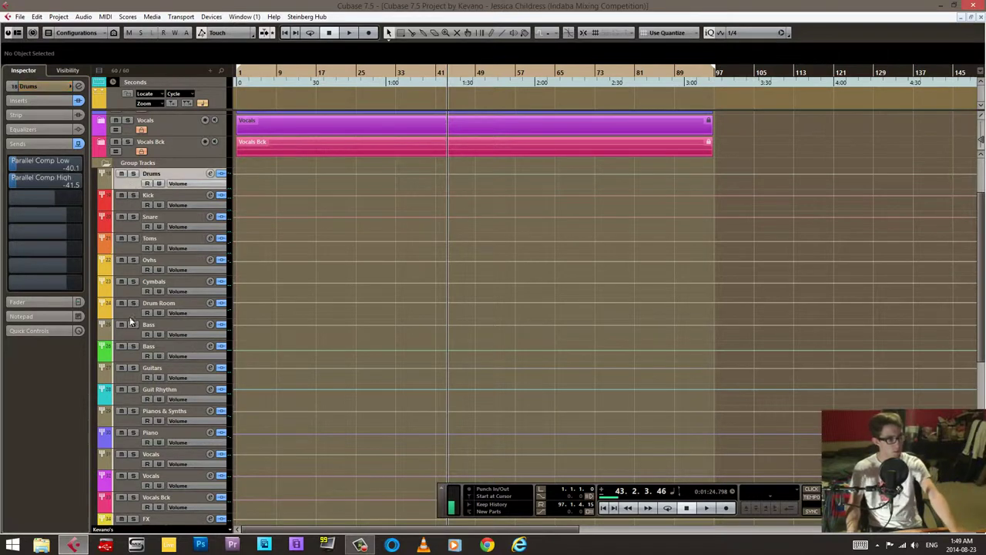
click(128, 333)
click(128, 357)
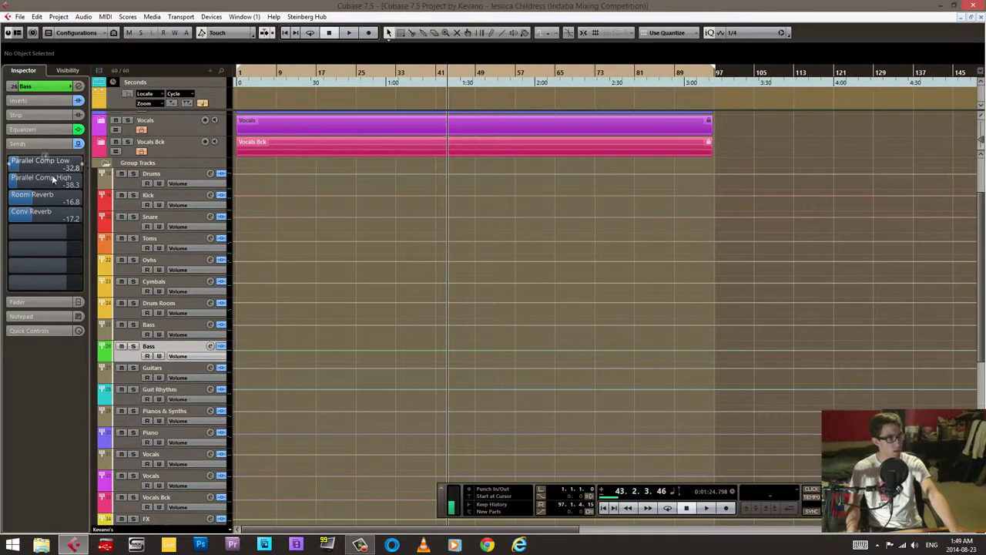
click(131, 396)
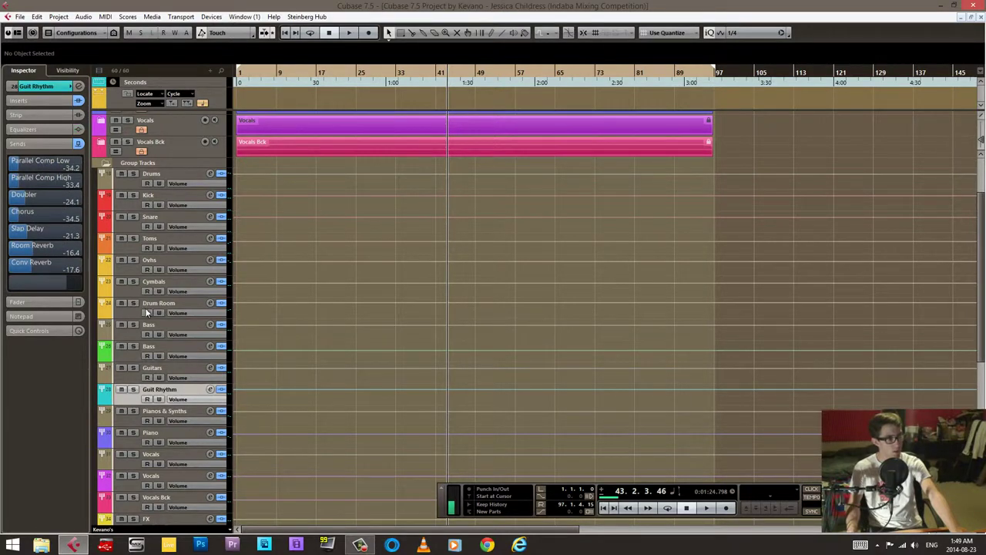
scroll(147, 309, down, 4)
click(136, 351)
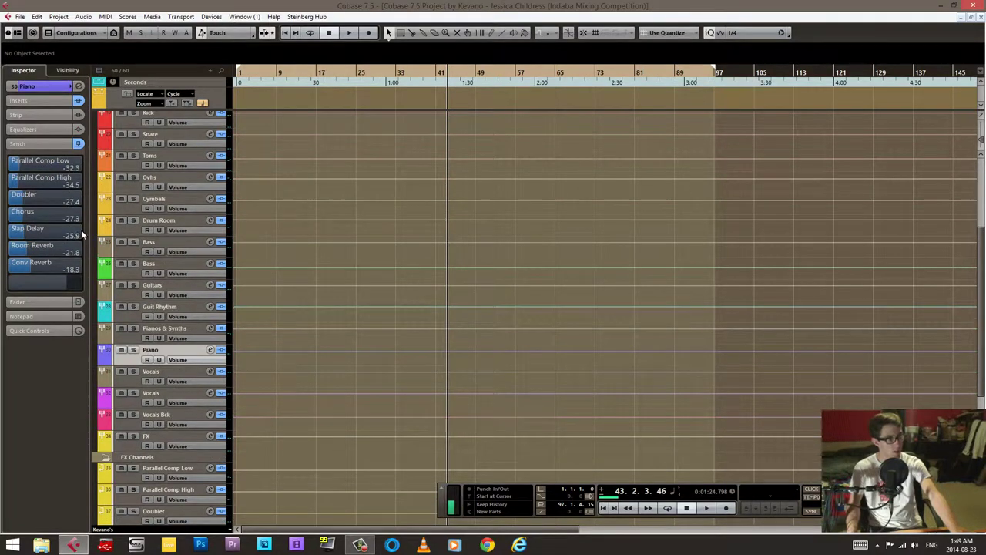
click(134, 399)
click(133, 428)
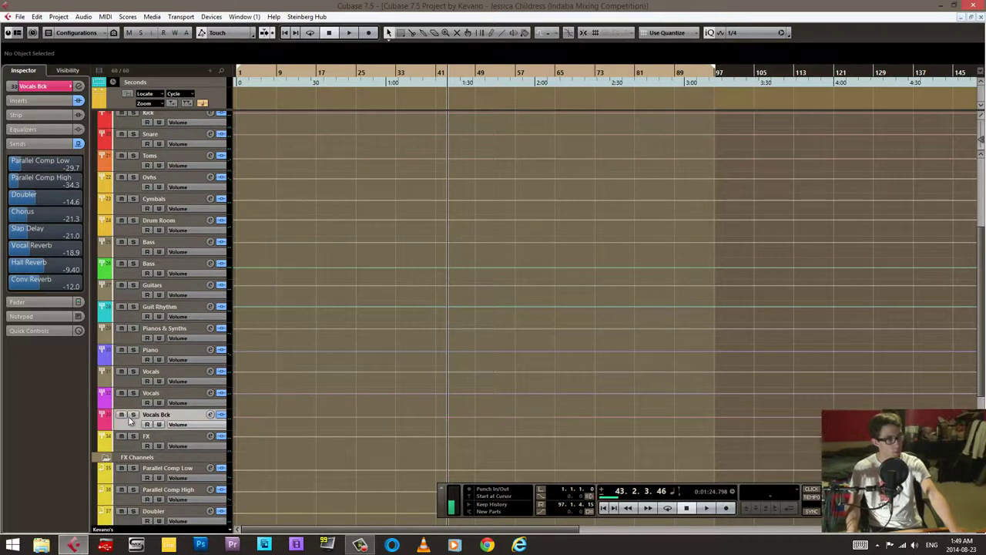
scroll(221, 383, down, 3)
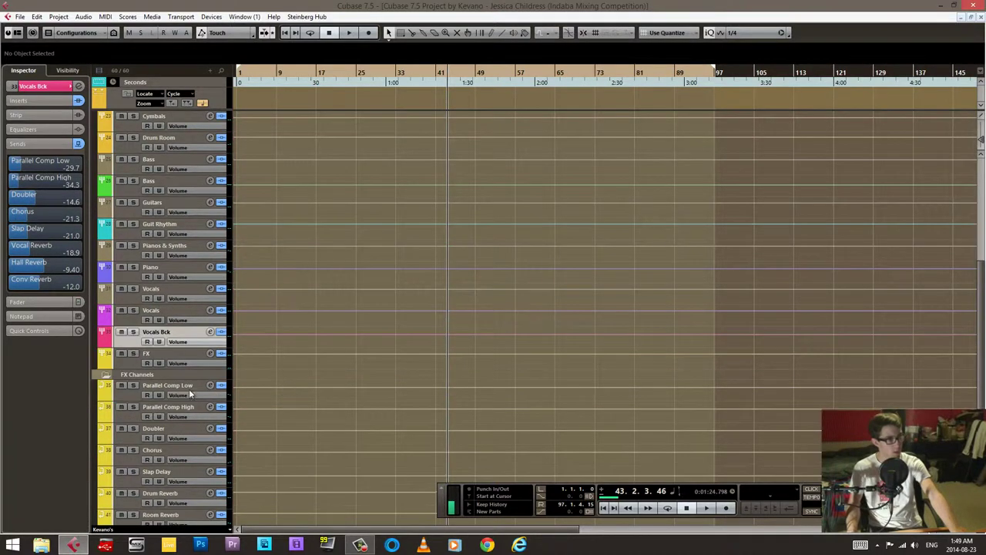
click(139, 389)
click(35, 101)
click(67, 121)
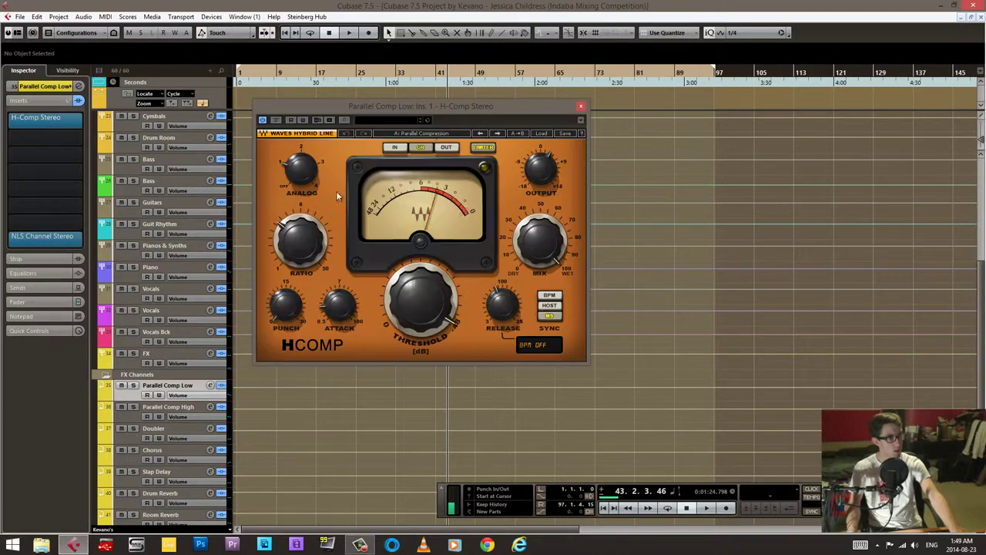
drag(445, 115, 525, 122)
click(129, 417)
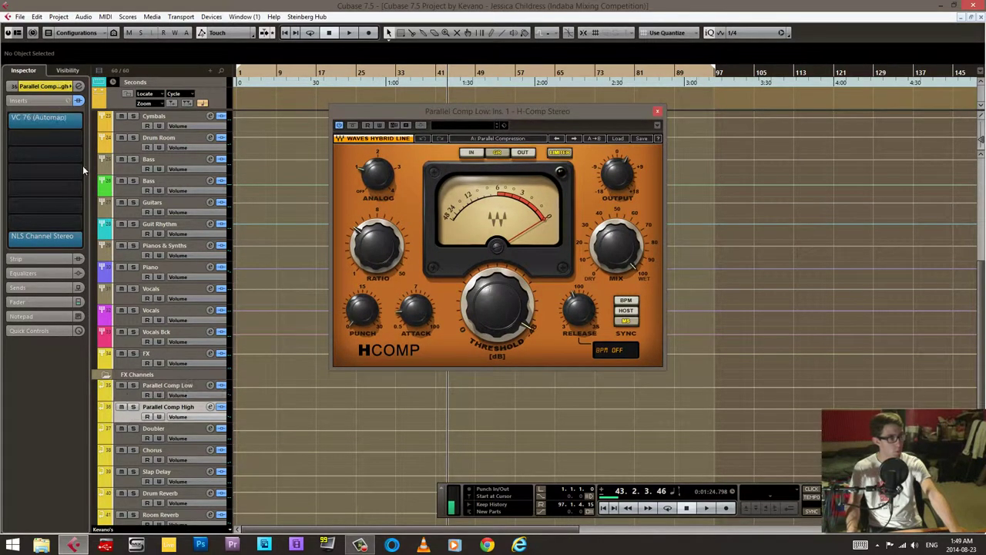
click(50, 117)
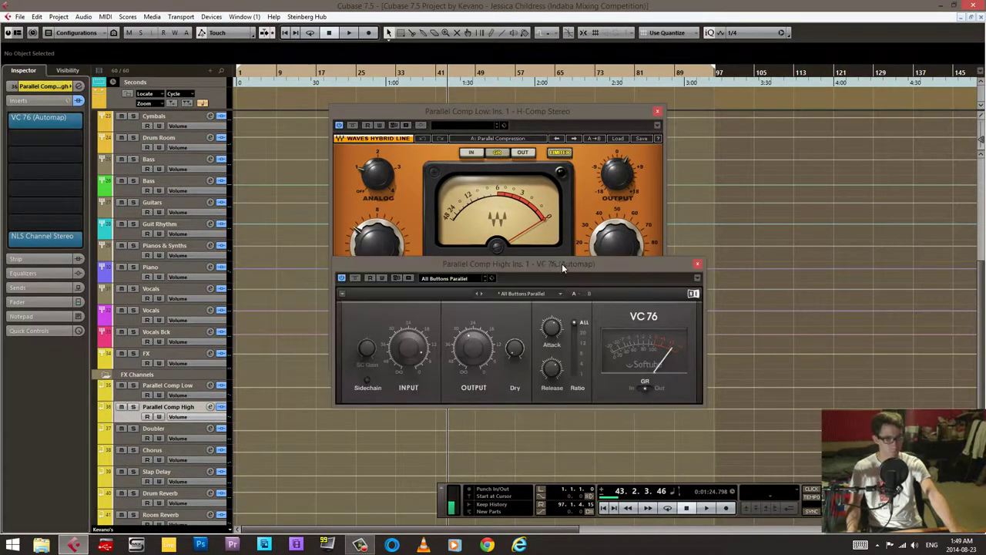
drag(561, 264, 698, 253)
click(778, 260)
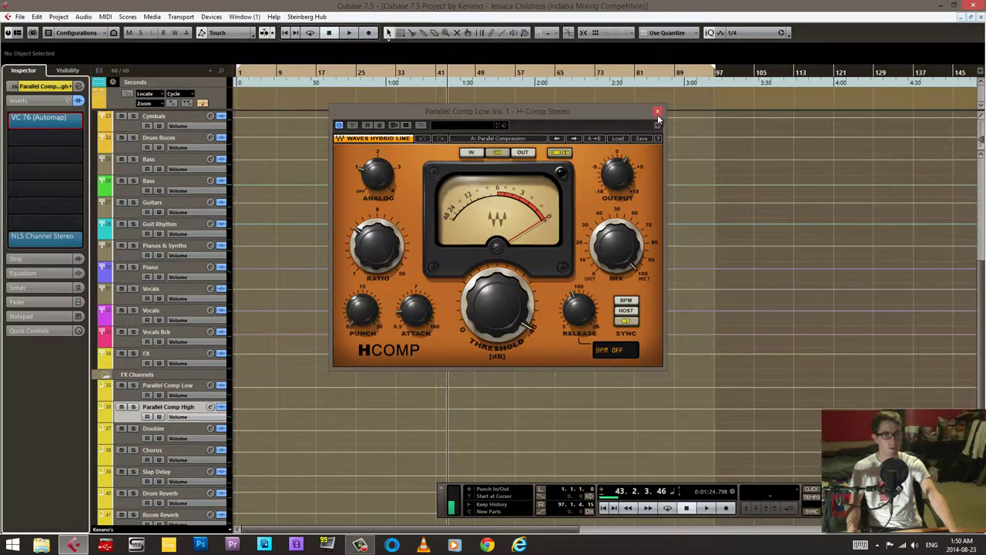
click(658, 111)
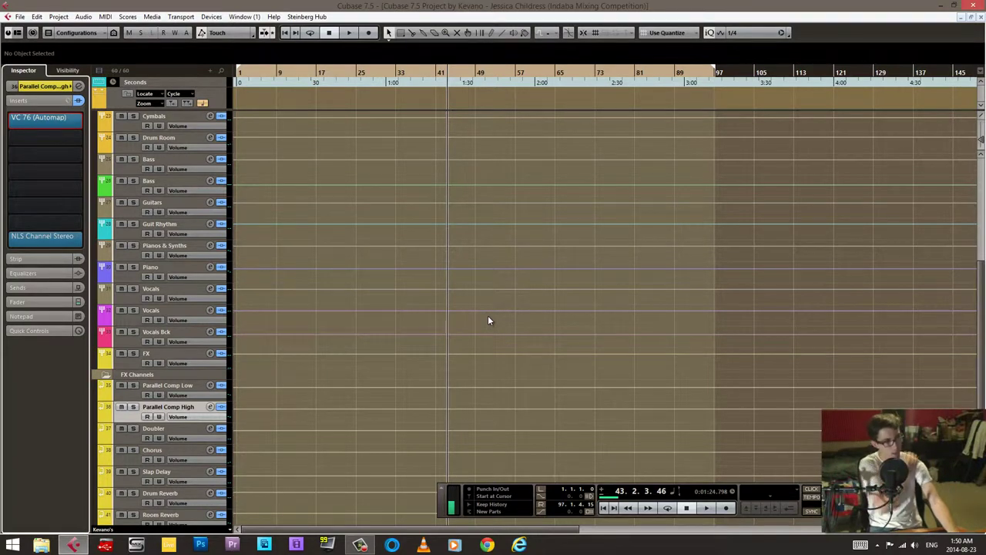
- Review the sends of Drums, Kick, Snare, Toms, Ovhs, Cymbals and Drum Room in the Inspector
scroll(332, 234, up, 4)
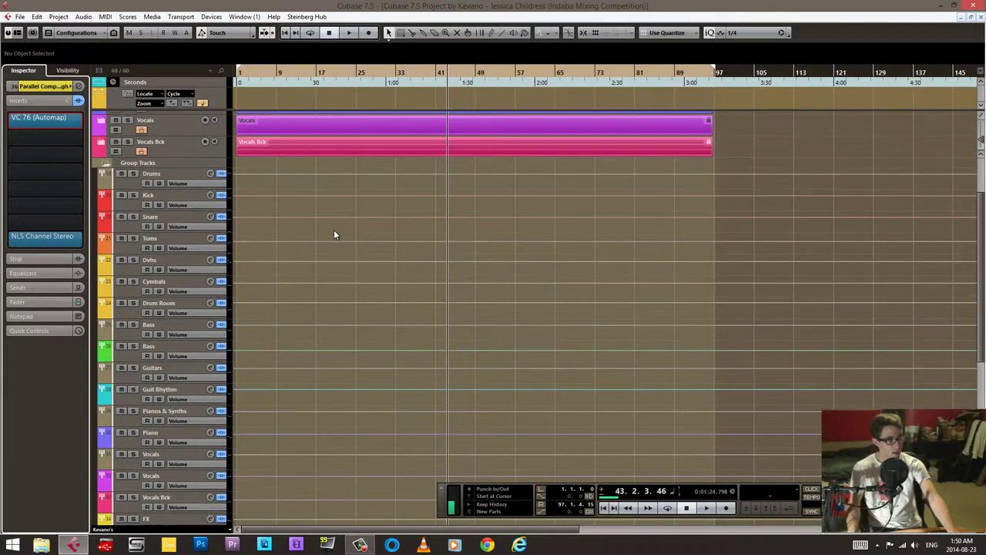
click(133, 206)
click(133, 188)
click(46, 287)
click(134, 205)
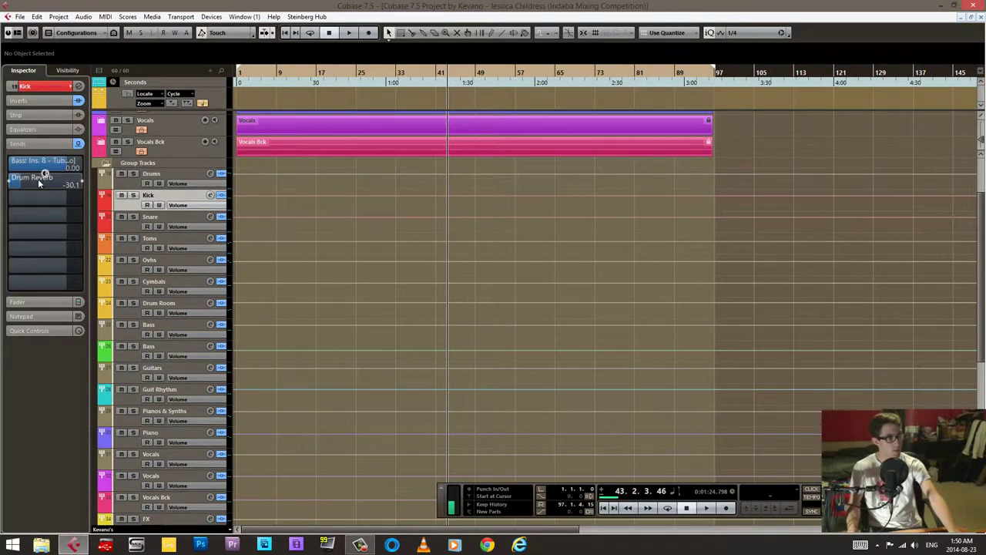
click(134, 223)
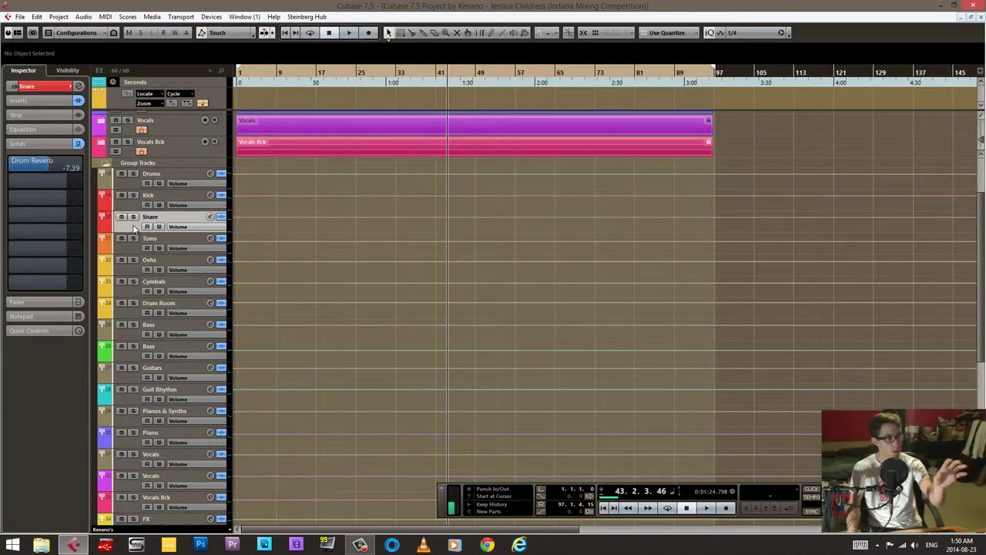
click(126, 251)
click(139, 275)
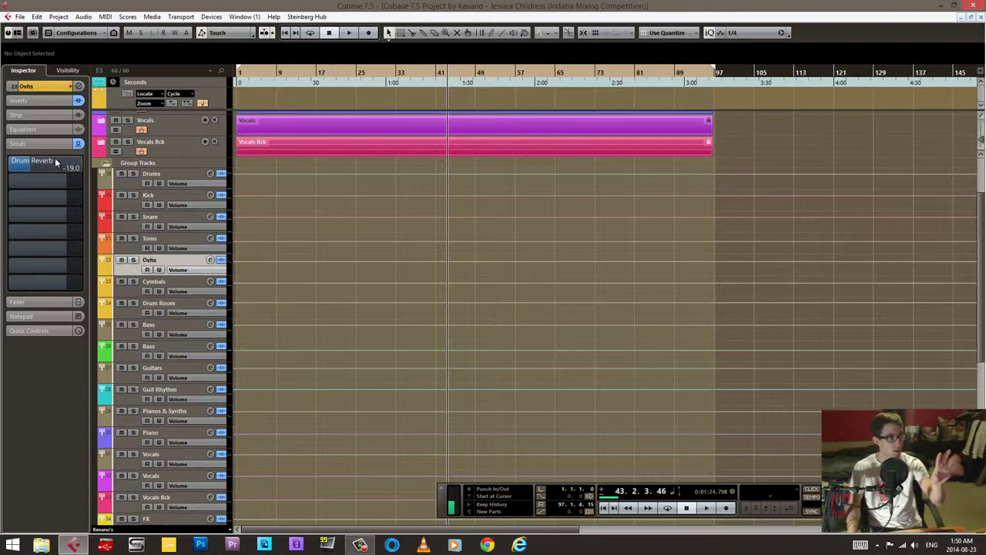
click(123, 287)
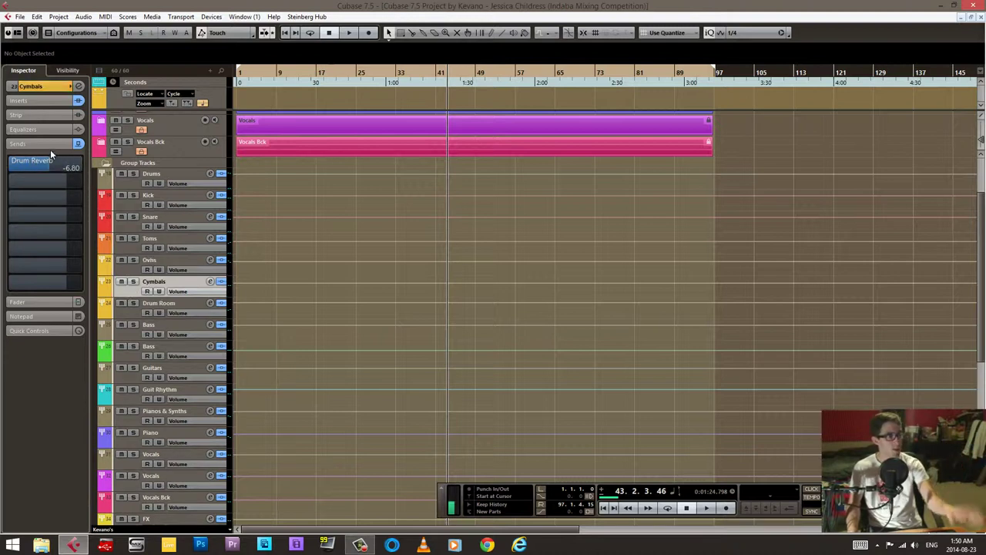
click(133, 310)
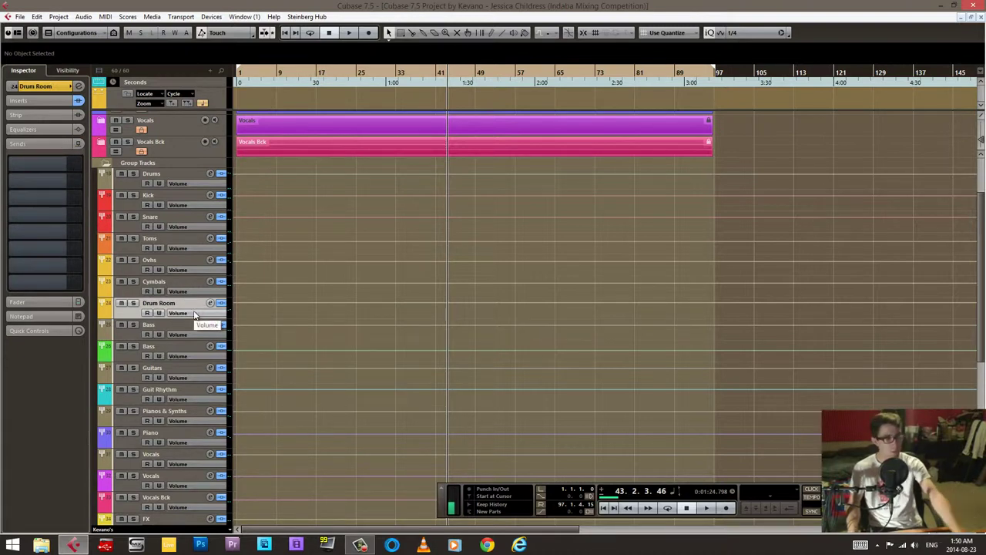
- Review the sends of the second Bass, Guit Rhythm, Piano, Vocals and Vocals Bck tracks
click(132, 354)
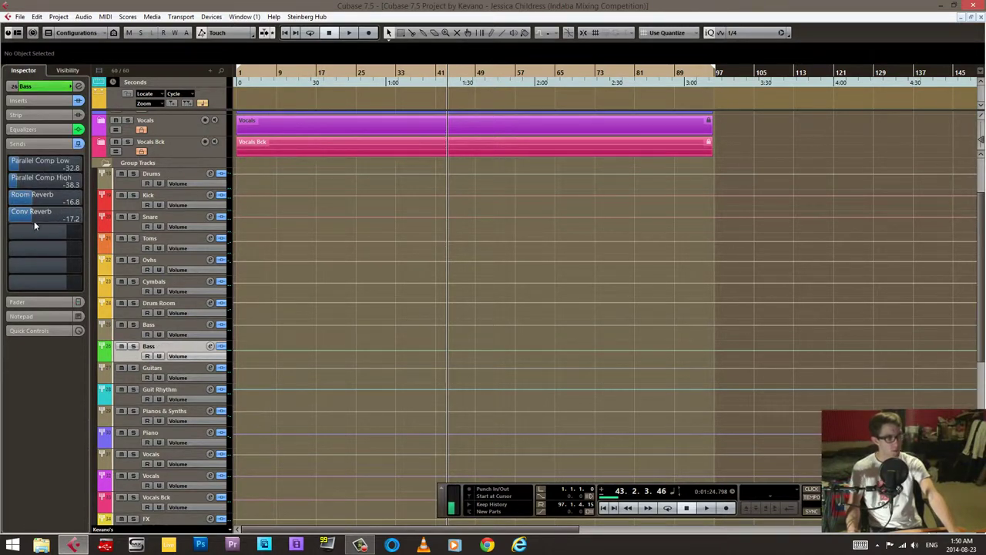
click(137, 394)
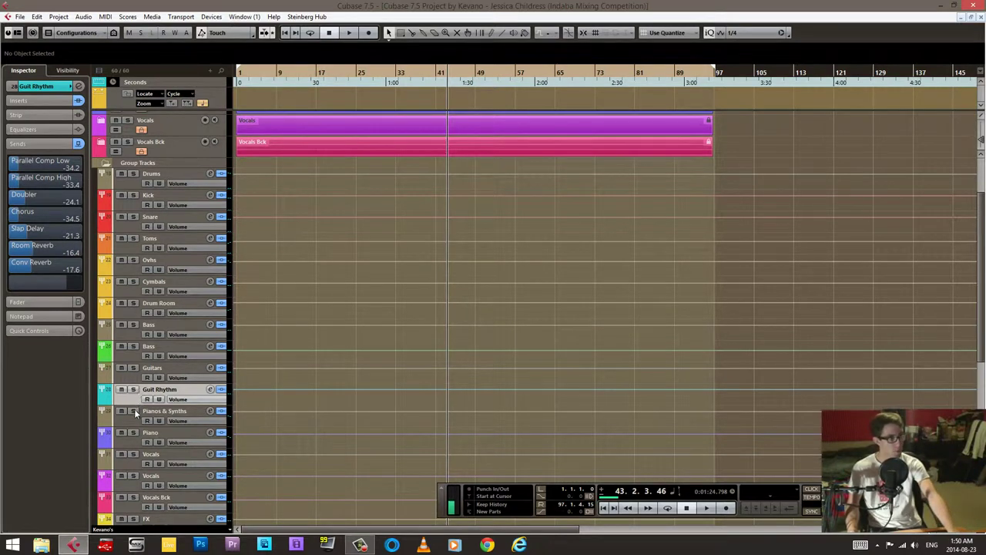
click(130, 442)
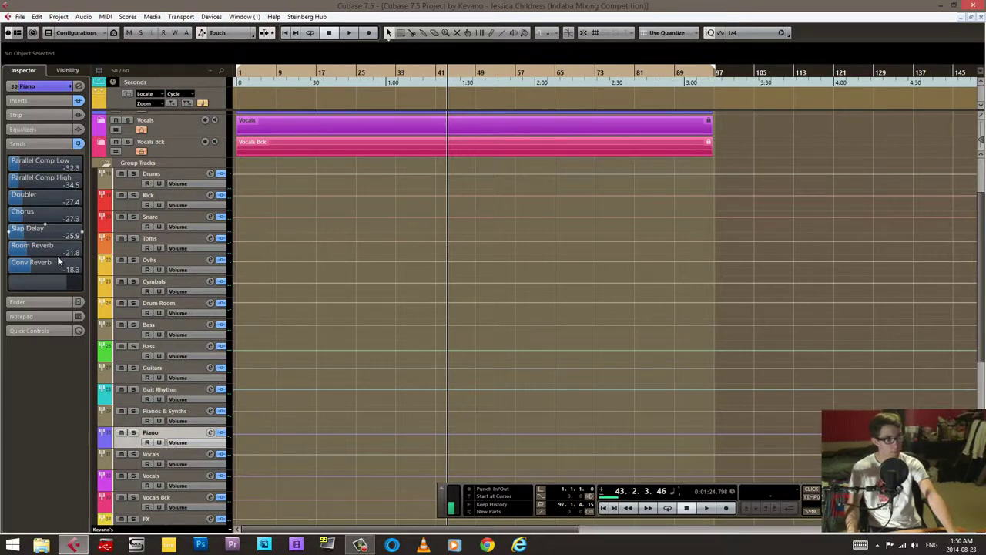
scroll(312, 376, down, 3)
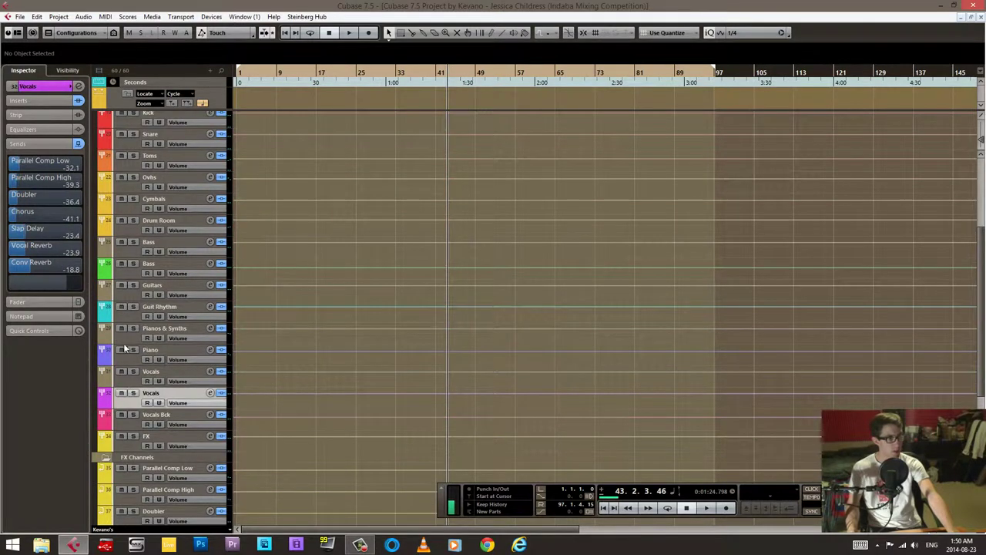
click(131, 399)
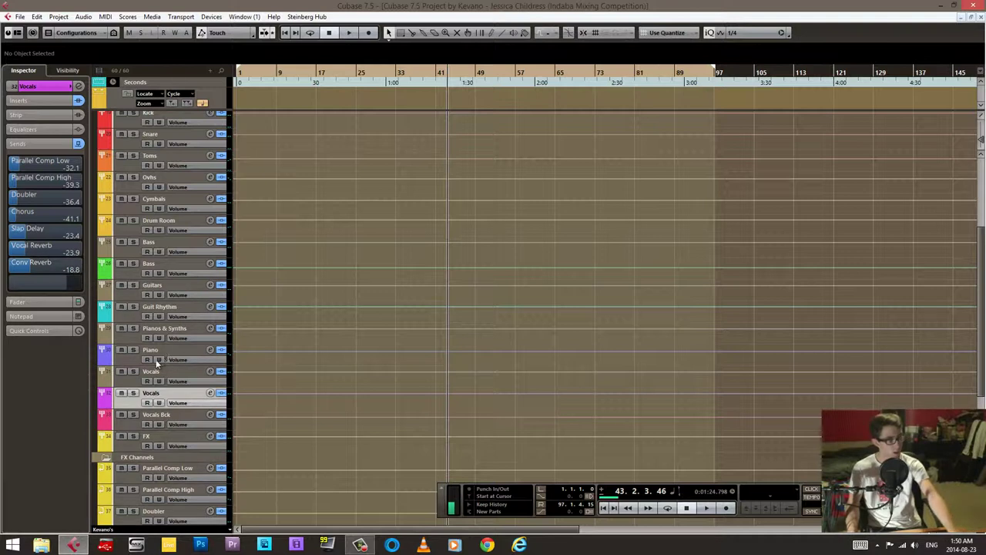
click(171, 429)
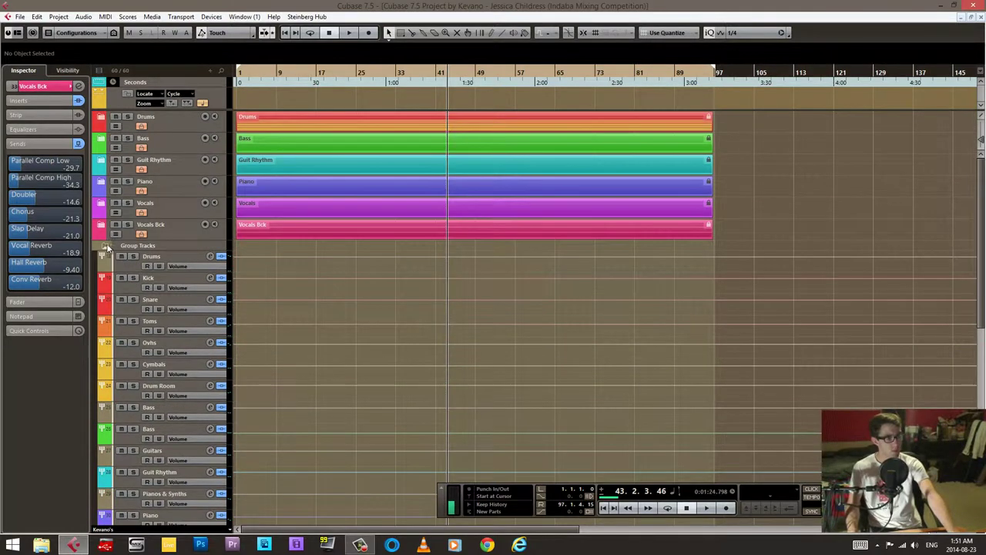
- Collapse the FX Channels folder, zoom out to the whole song and play the mix through
click(104, 258)
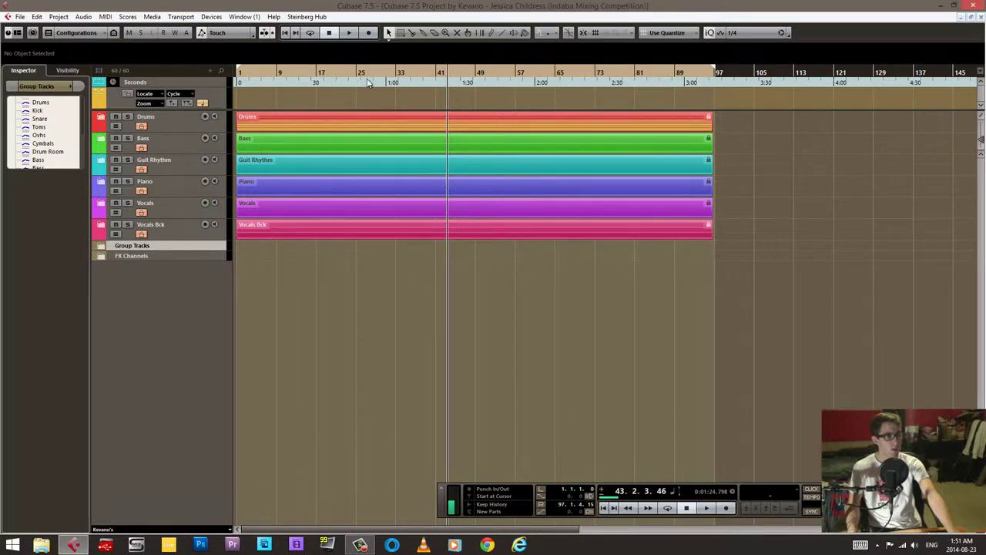
drag(359, 77, 289, 91)
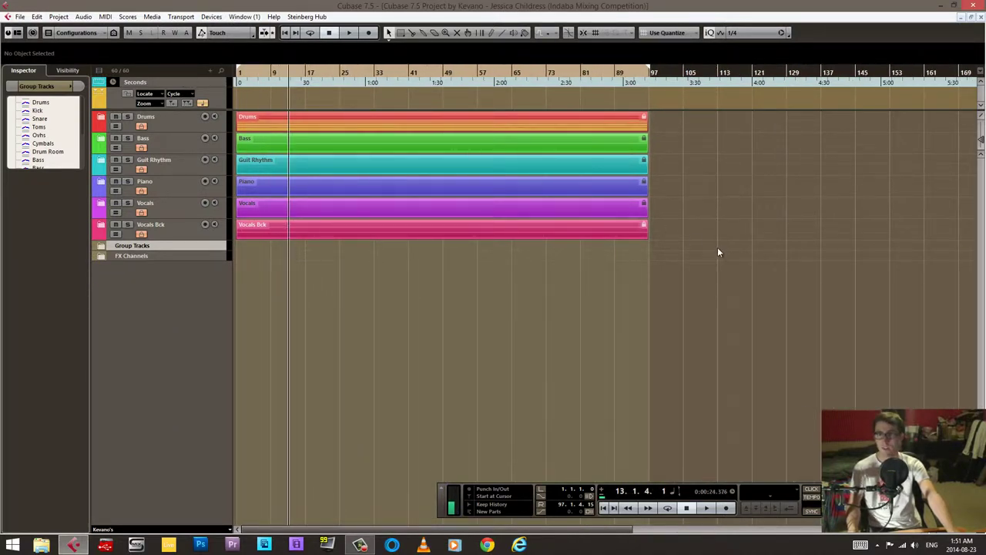
key(space)
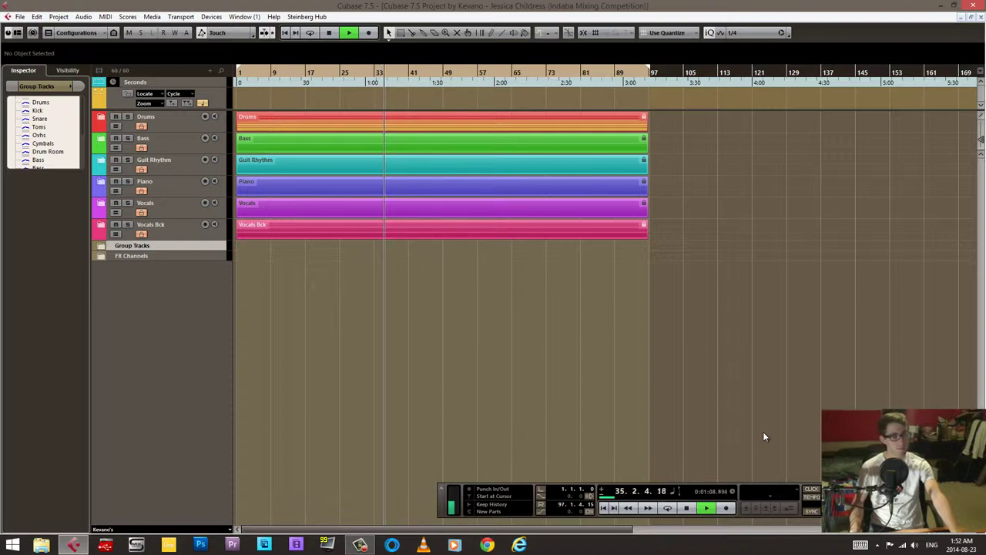
key(space)
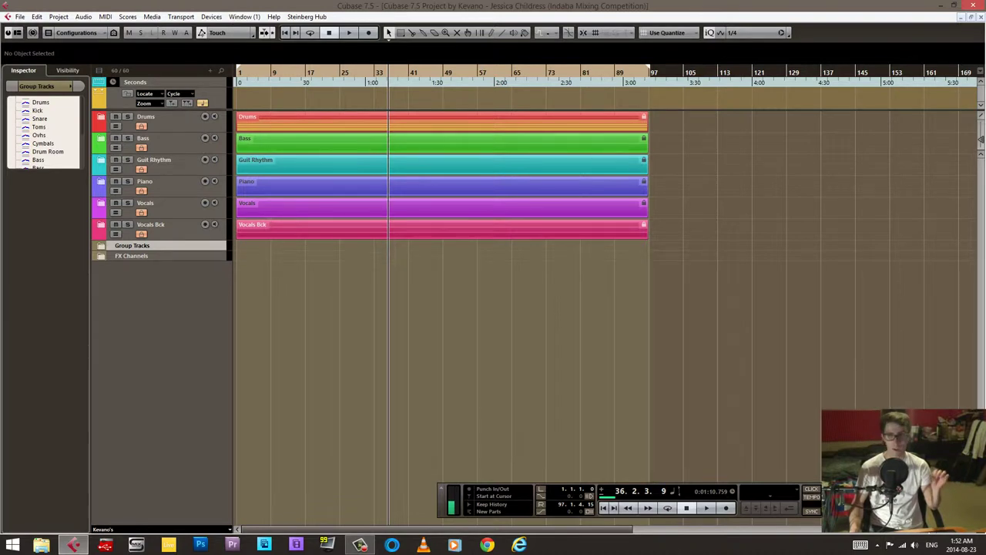
- Move the L2 Ultramaximizer window aside and listen to the mix through the limiter
drag(843, 235, 802, 237)
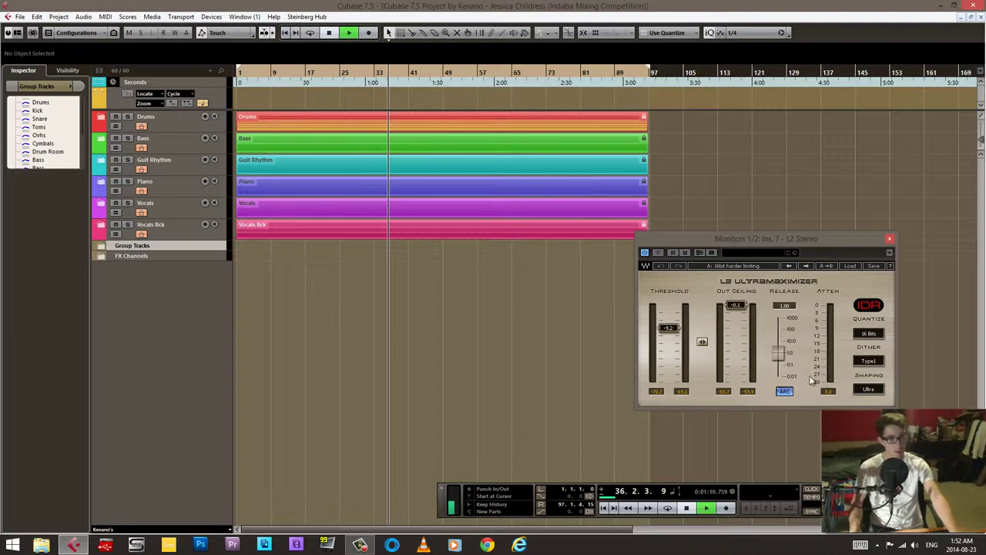
key(space)
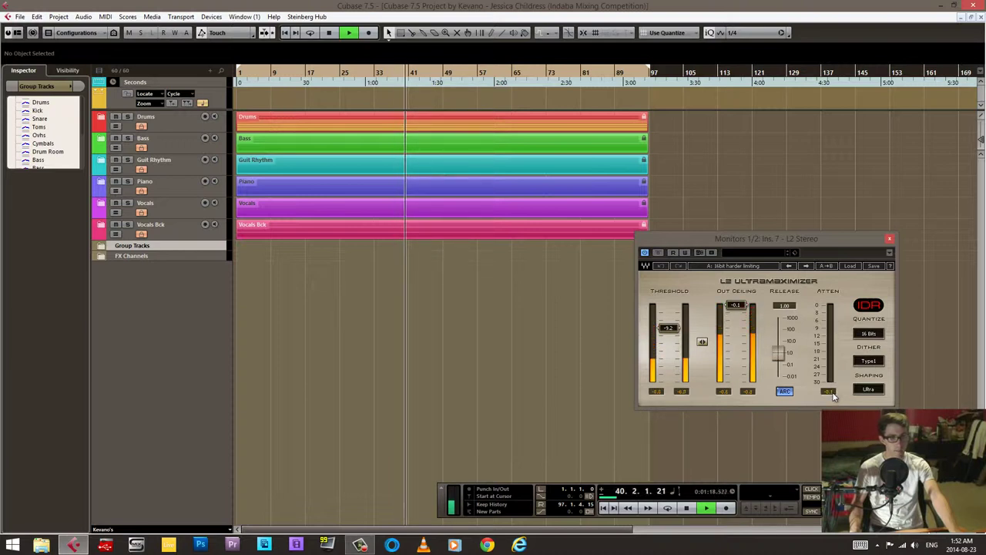
key(space)
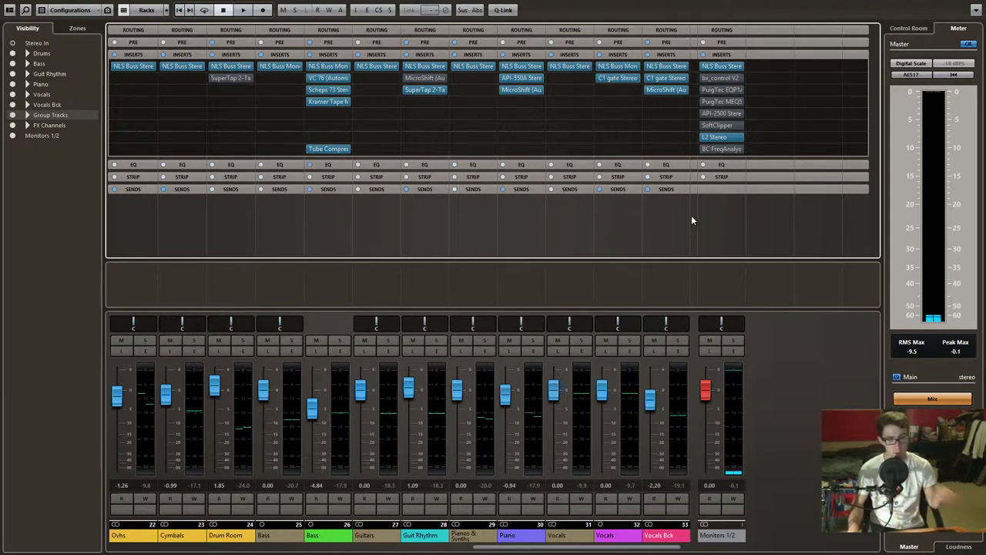
- Open bx_control V2 from Monitors 1/2, send the mixer to the second monitor, and bypass the plugin
click(725, 78)
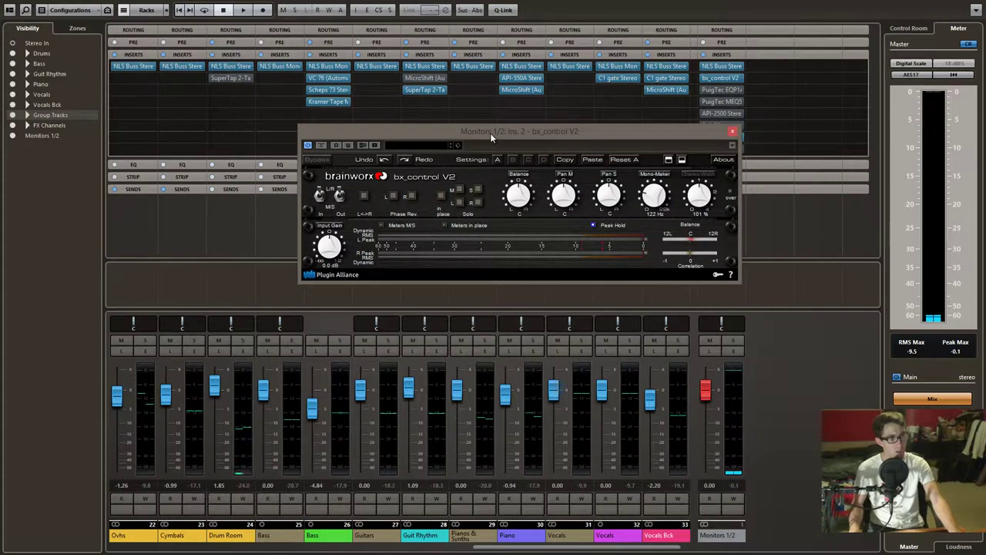
right_click(778, 234)
click(810, 261)
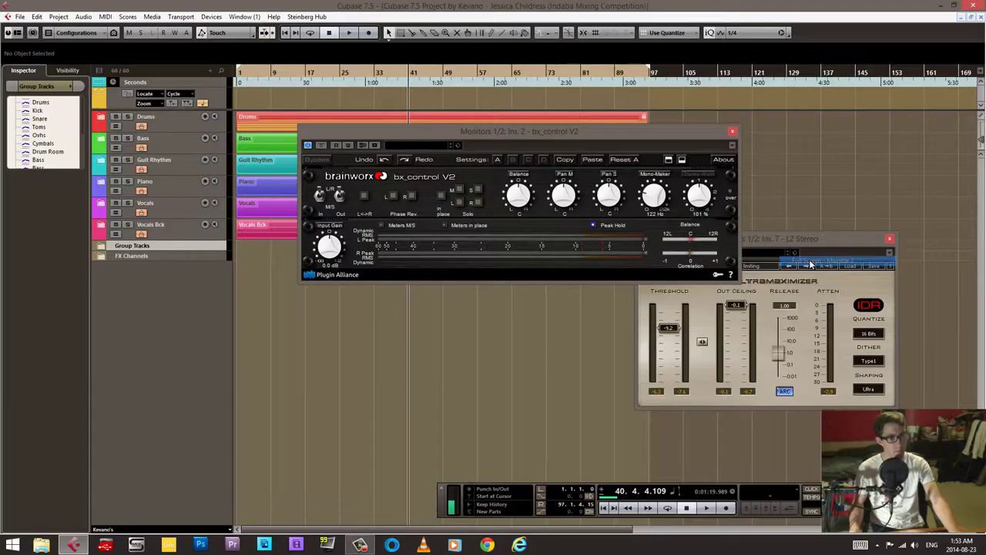
drag(626, 131, 590, 131)
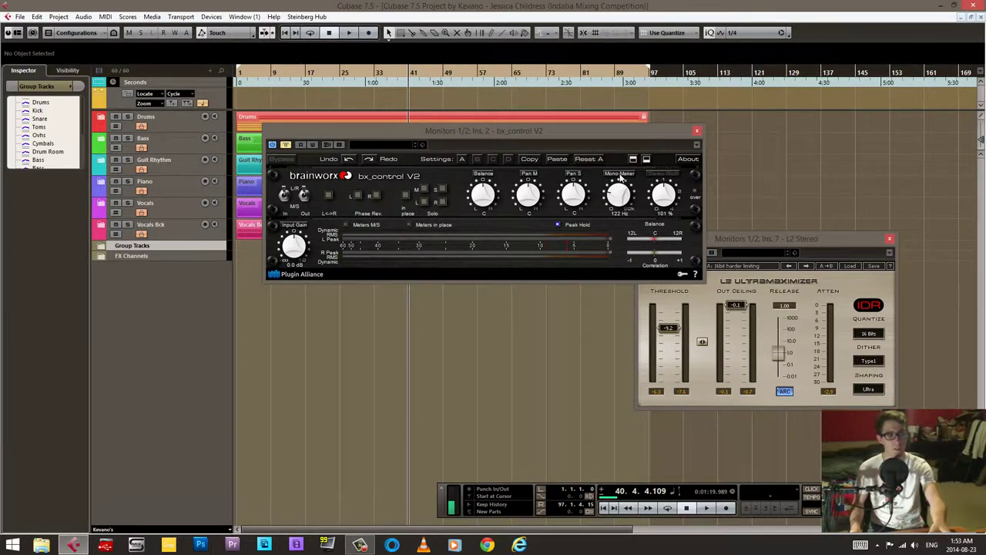
click(286, 146)
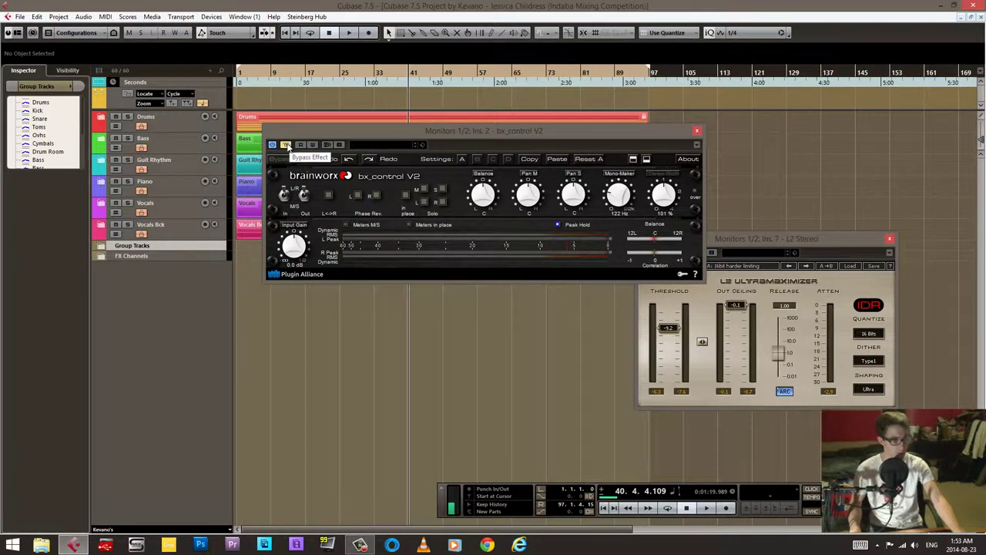
- During playback, toggle bx_control's bypass on and off to compare, leaving it active
key(space)
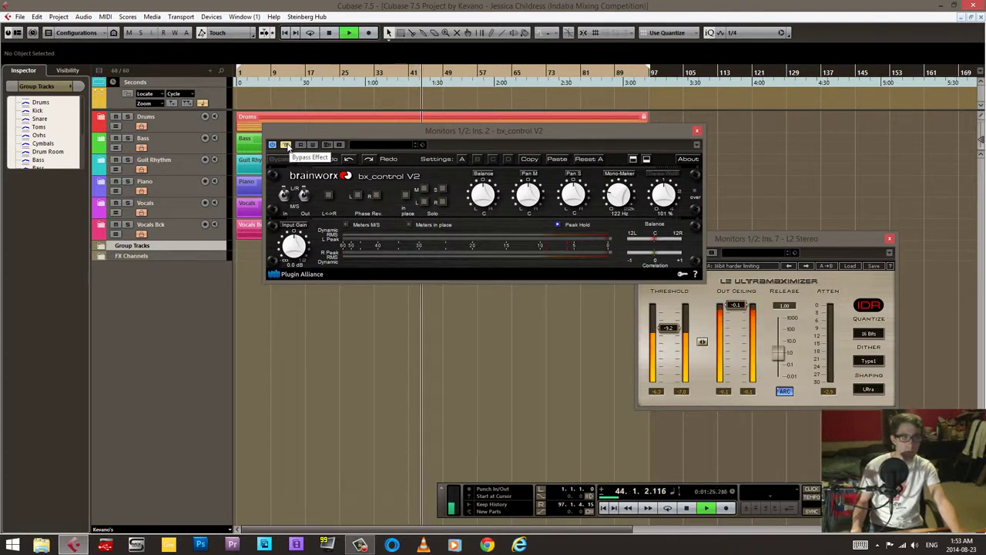
click(285, 145)
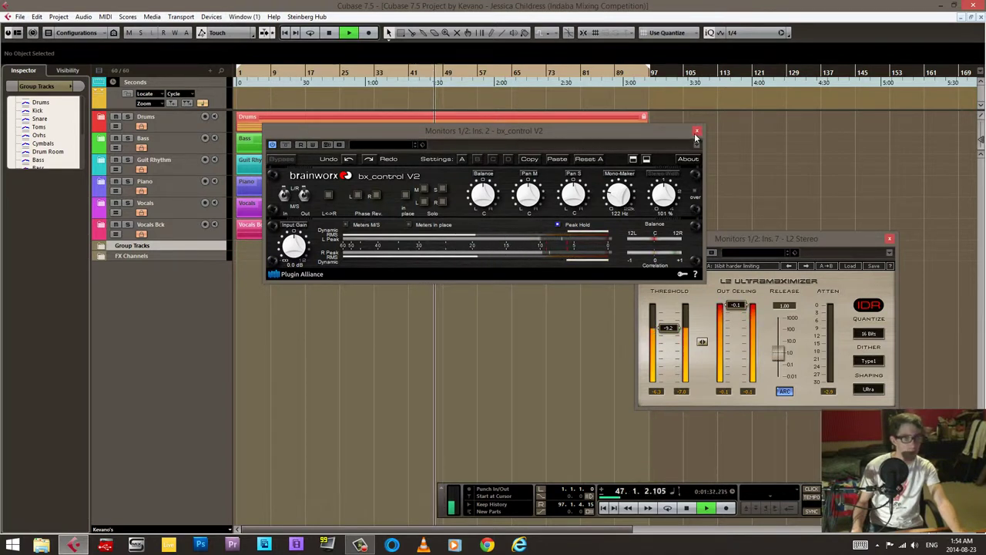
click(285, 145)
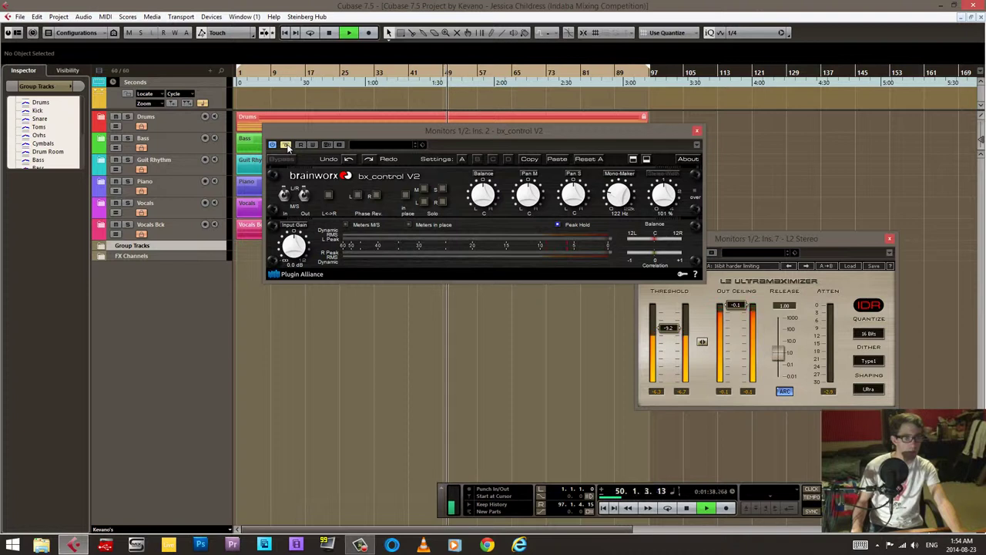
click(286, 145)
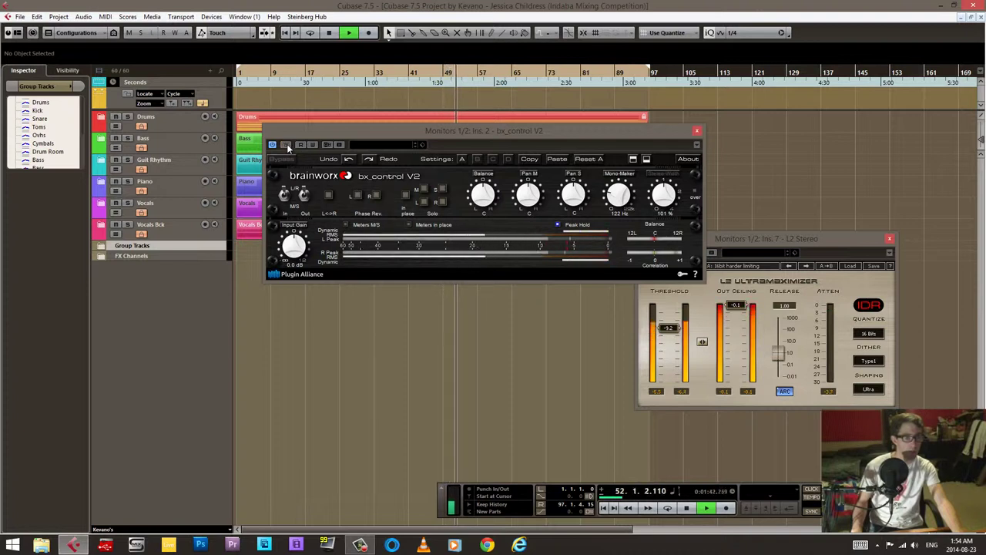
key(space)
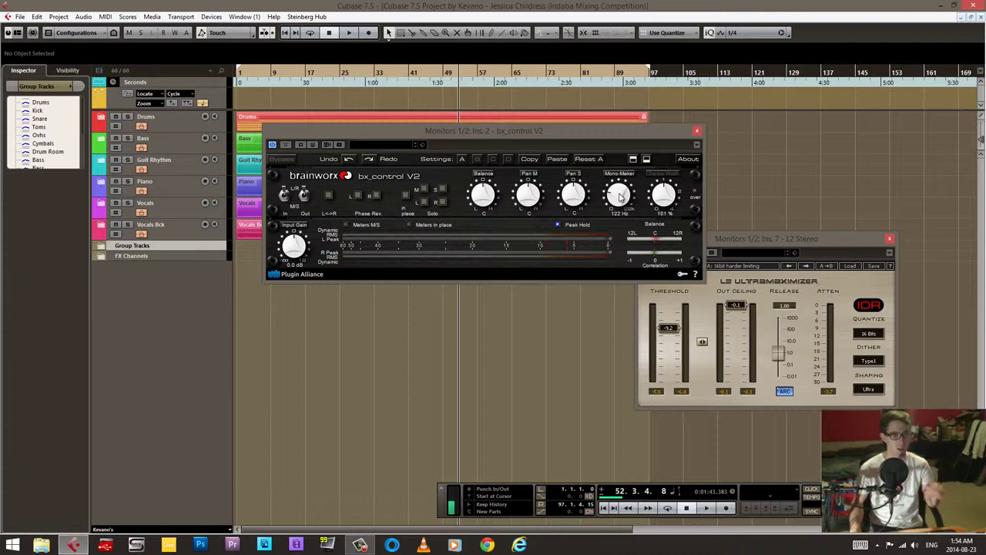
- Close bx_control and arrange the PuigTec EQP1A and MEQ5 windows beside the L2 limiter
click(697, 132)
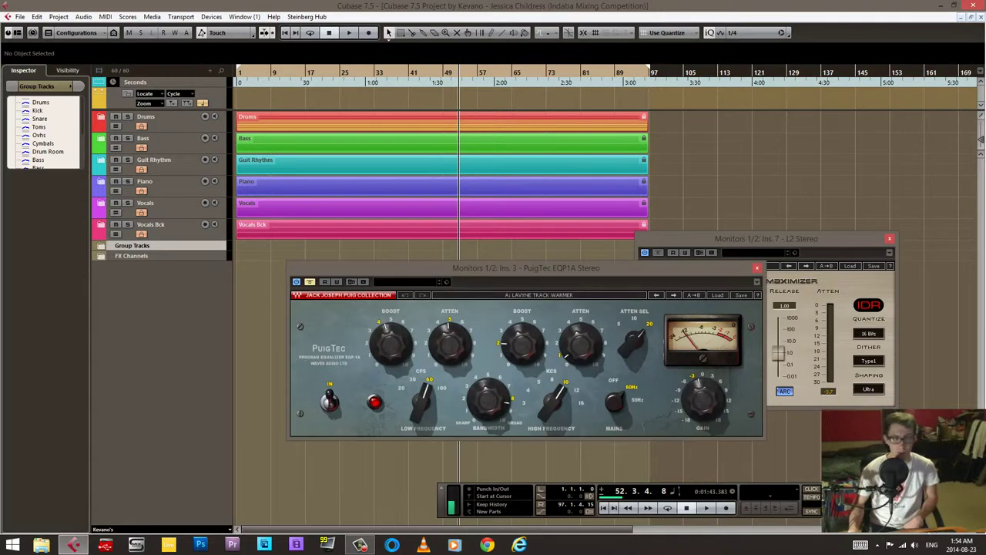
drag(641, 270, 577, 94)
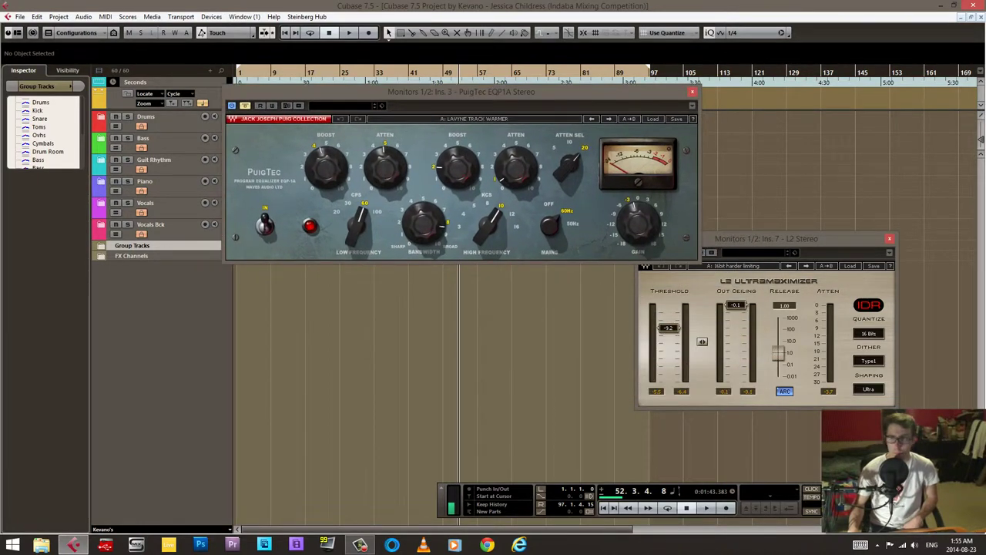
drag(656, 269, 510, 287)
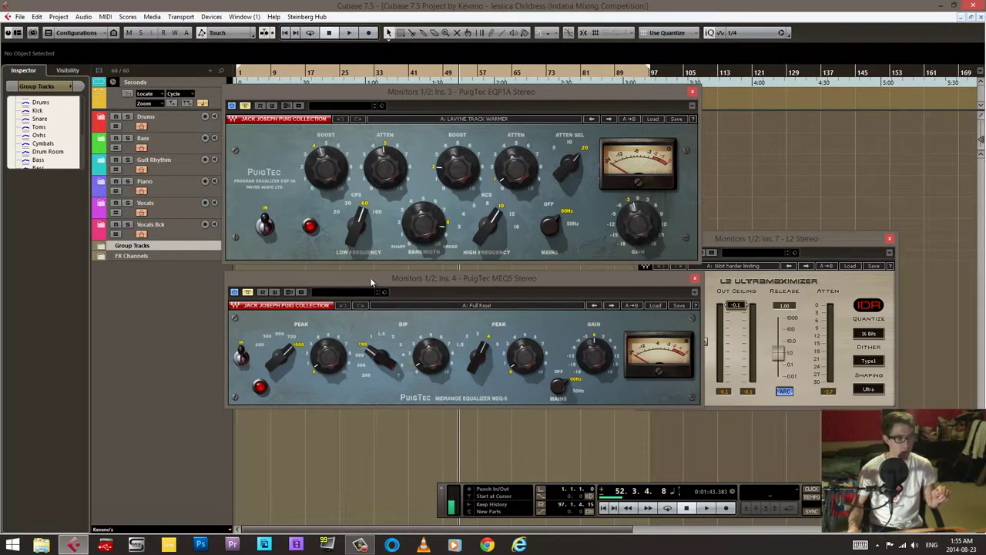
drag(370, 283, 349, 324)
drag(433, 98, 635, 152)
- Audition the mix from bar 22, toggling the EQP1A bypass to compare, then stop
click(351, 81)
click(330, 81)
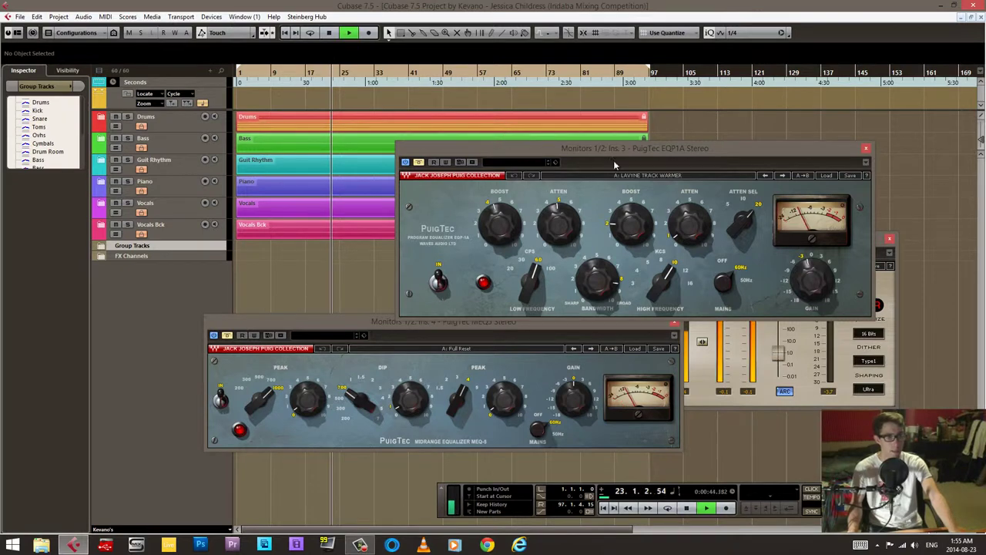
drag(611, 152, 521, 147)
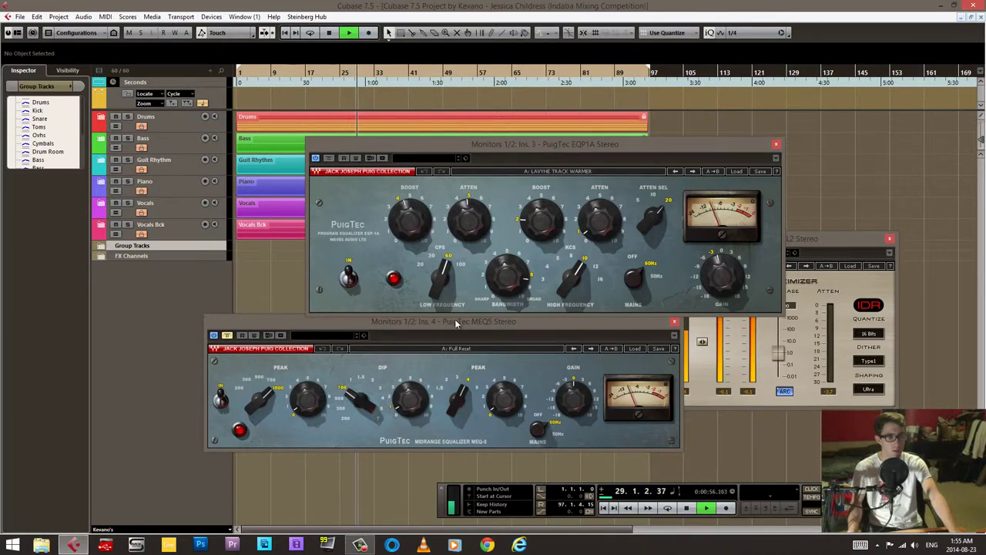
drag(467, 328, 531, 316)
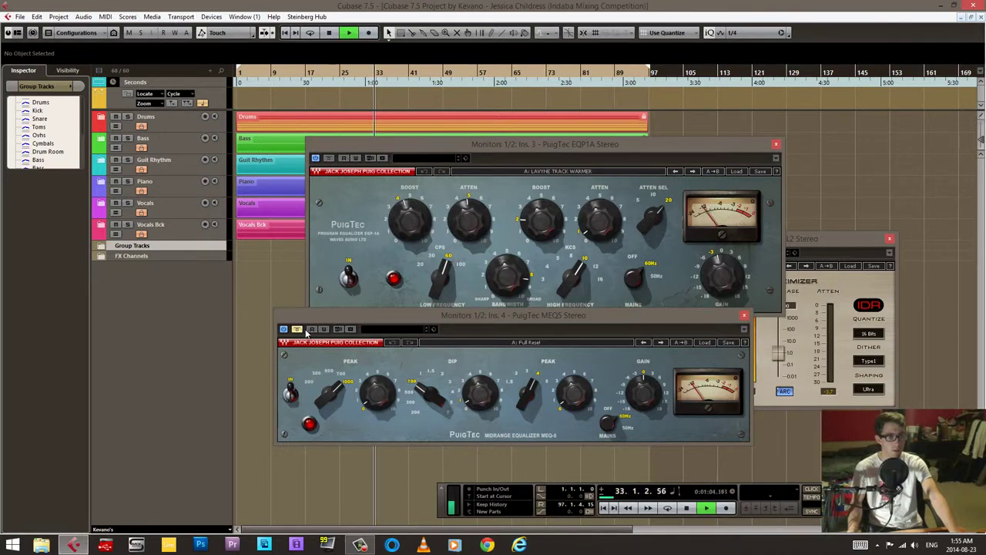
click(330, 158)
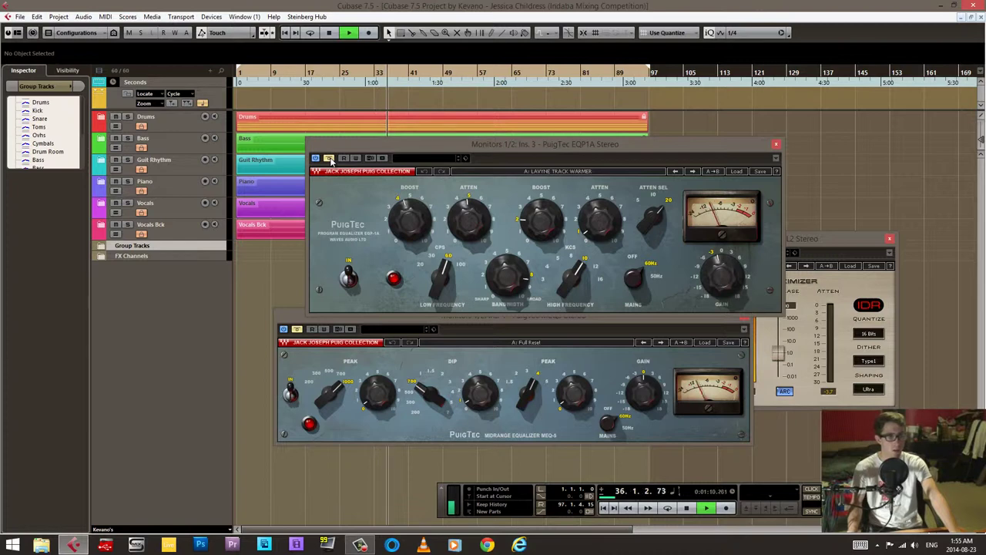
key(space)
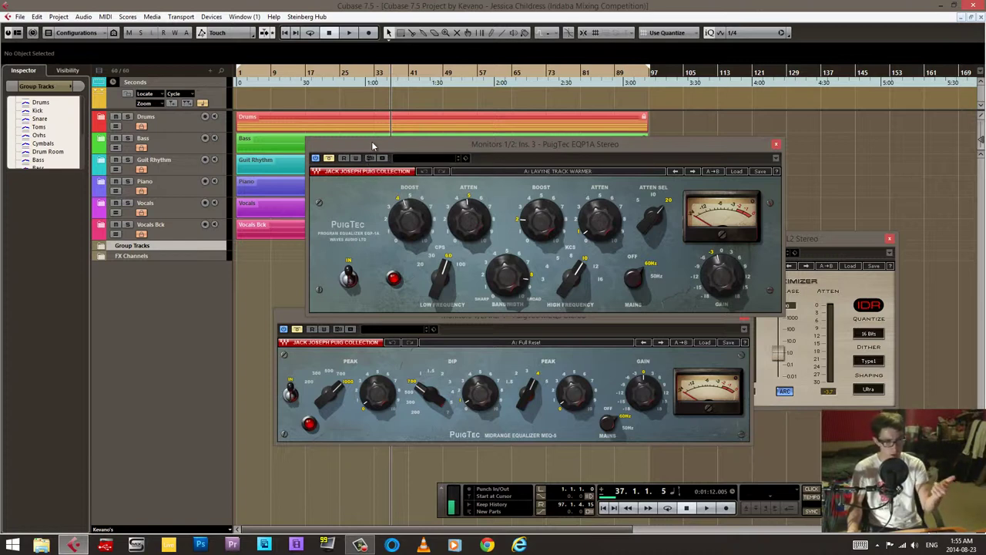
drag(365, 141, 345, 144)
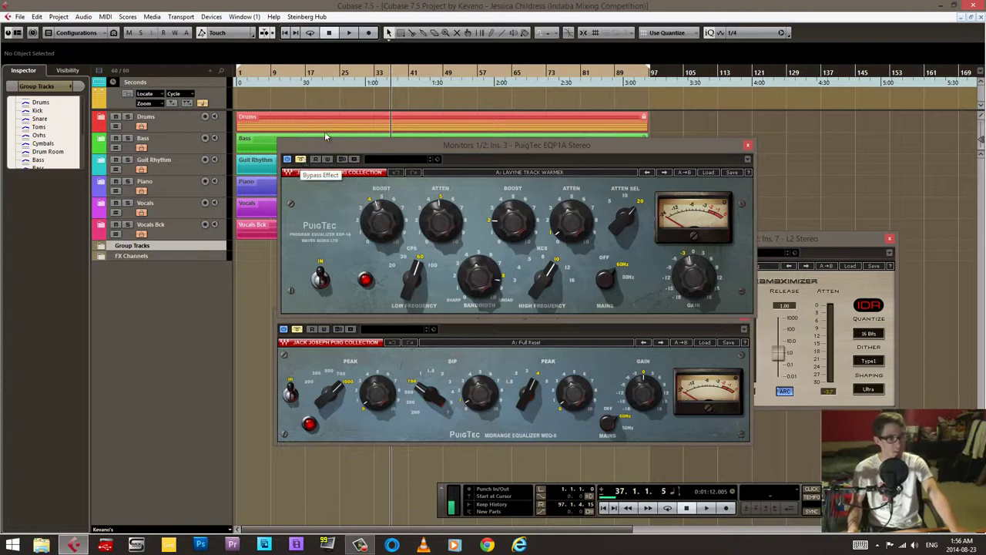
- Play from bar 34, raise the EQP1A low-frequency boost, then compare it bypassed and stop
click(335, 79)
click(398, 73)
click(380, 73)
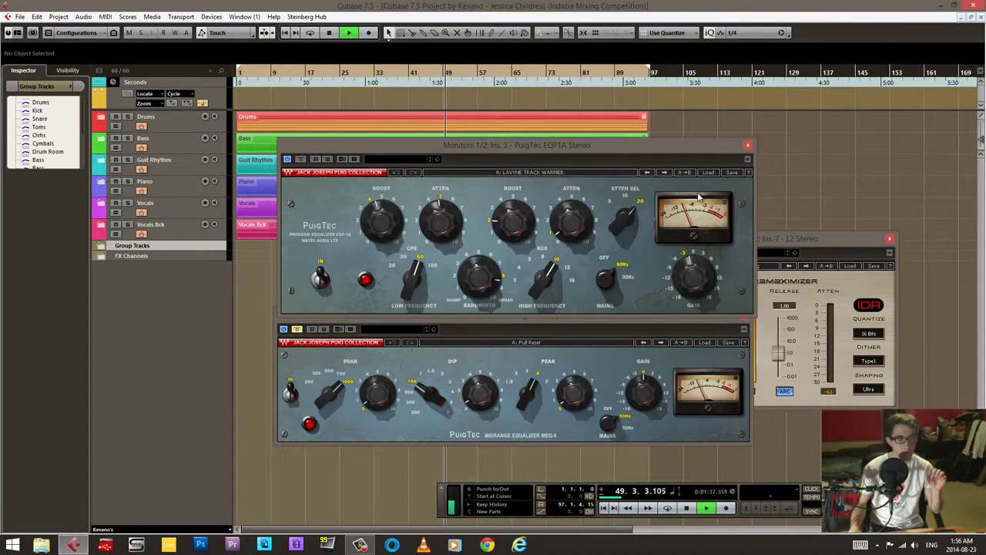
drag(387, 229, 387, 224)
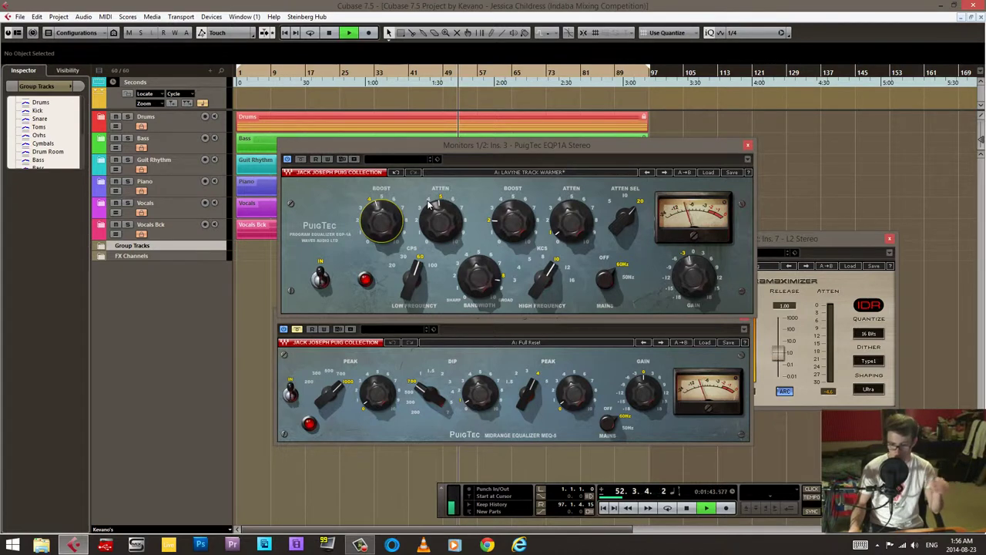
click(301, 160)
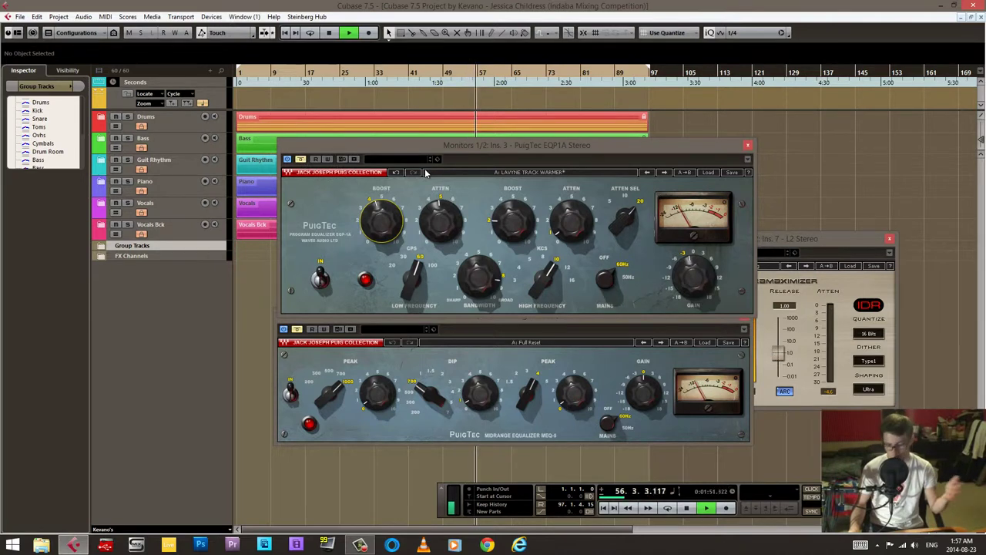
key(space)
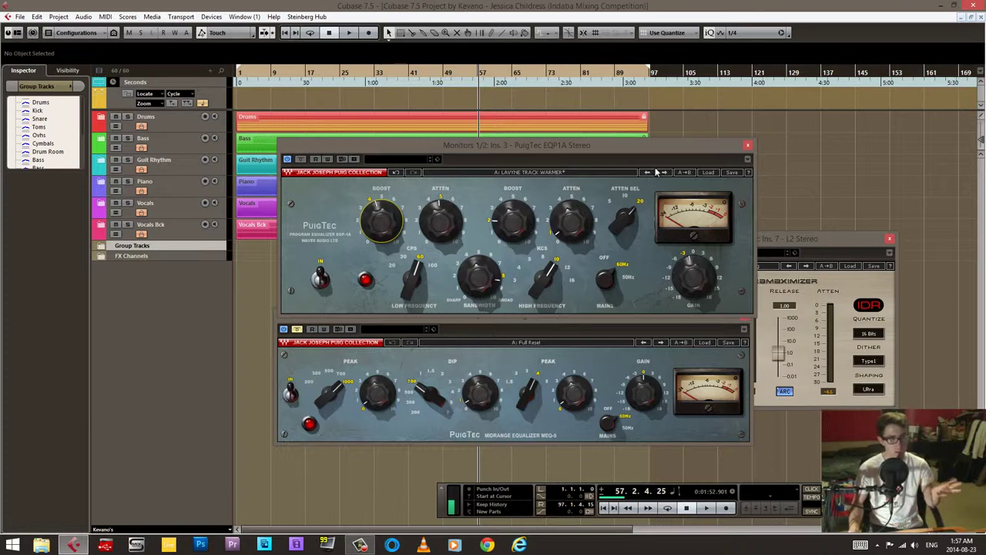
- Close the EQP1A, reposition the MEQ5 window, and move the playhead back to bar 36
click(748, 148)
drag(538, 331, 530, 252)
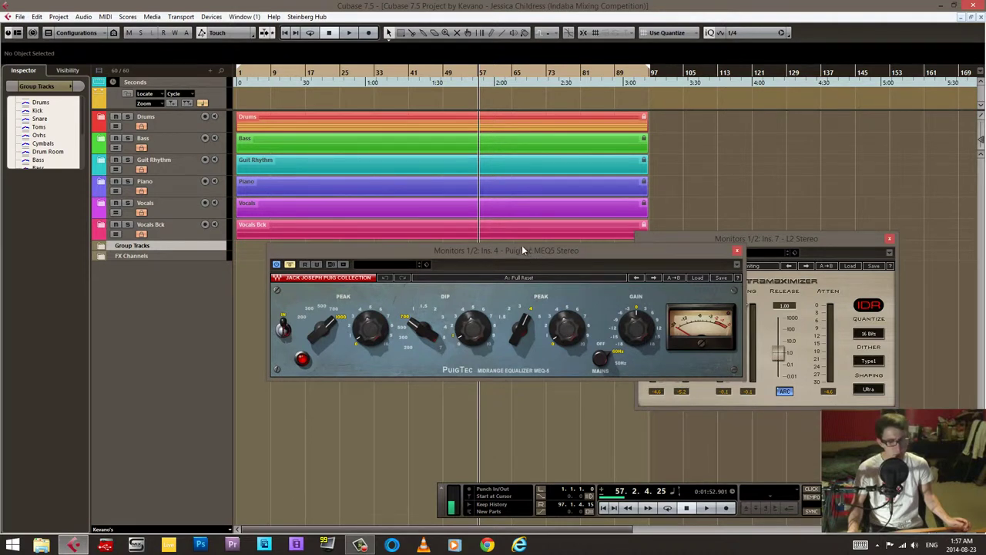
drag(470, 252, 410, 278)
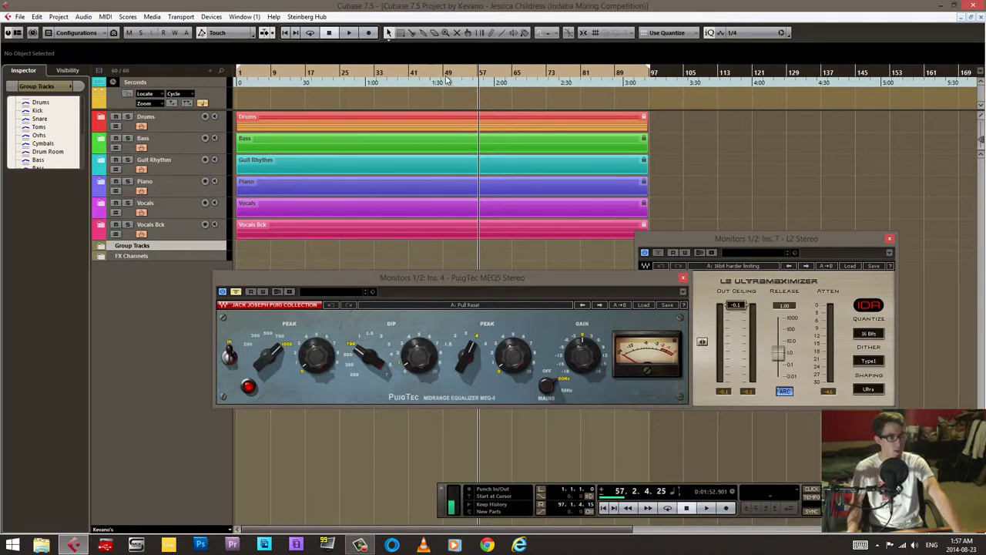
drag(443, 80, 390, 80)
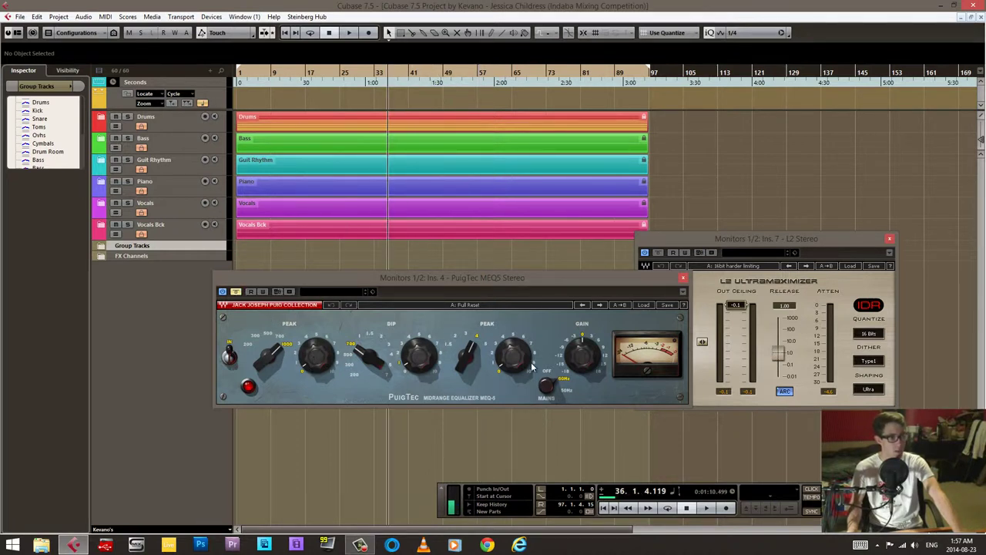
mouse_move(410, 353)
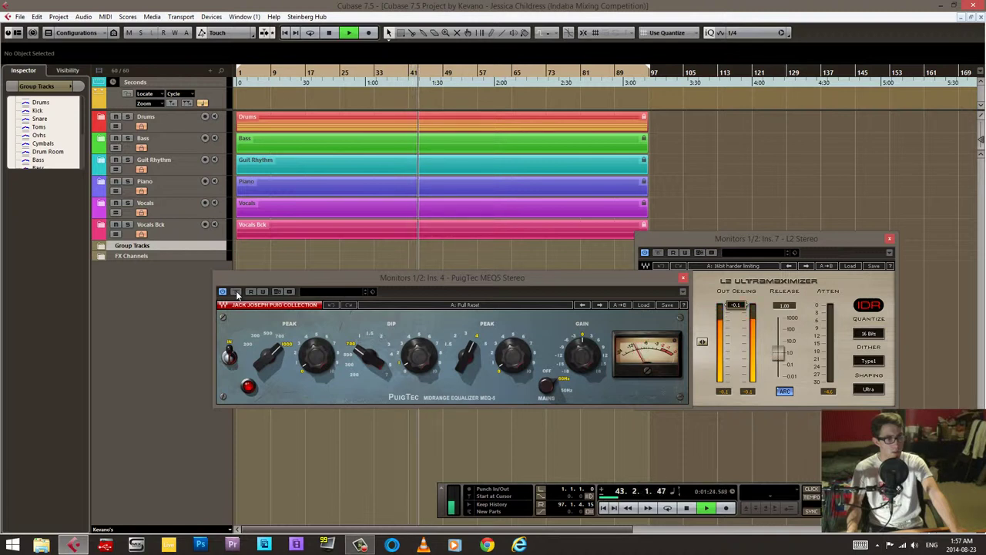
- Bypass the MEQ5 on and off twice during playback, leaving it active, then stop and reposition it over the L2
click(236, 291)
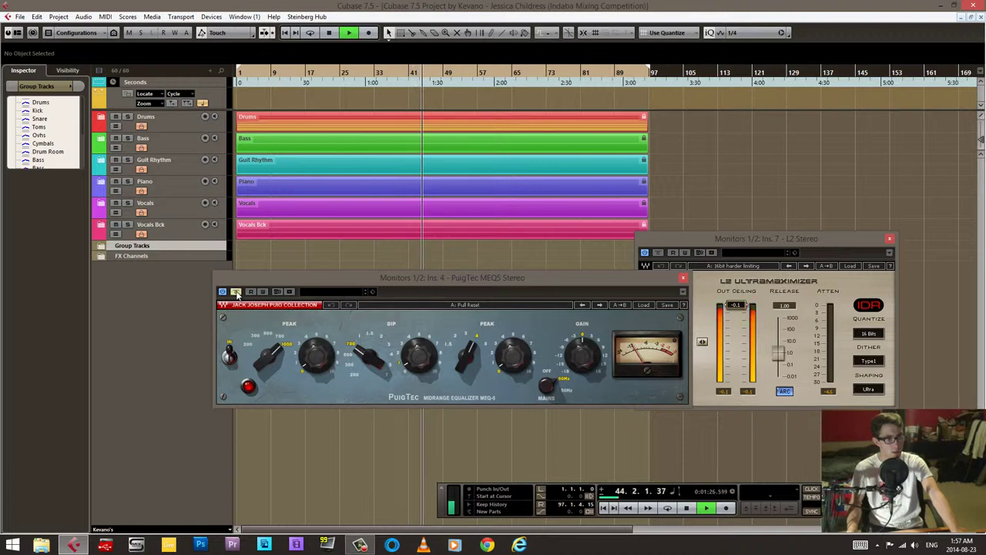
click(235, 291)
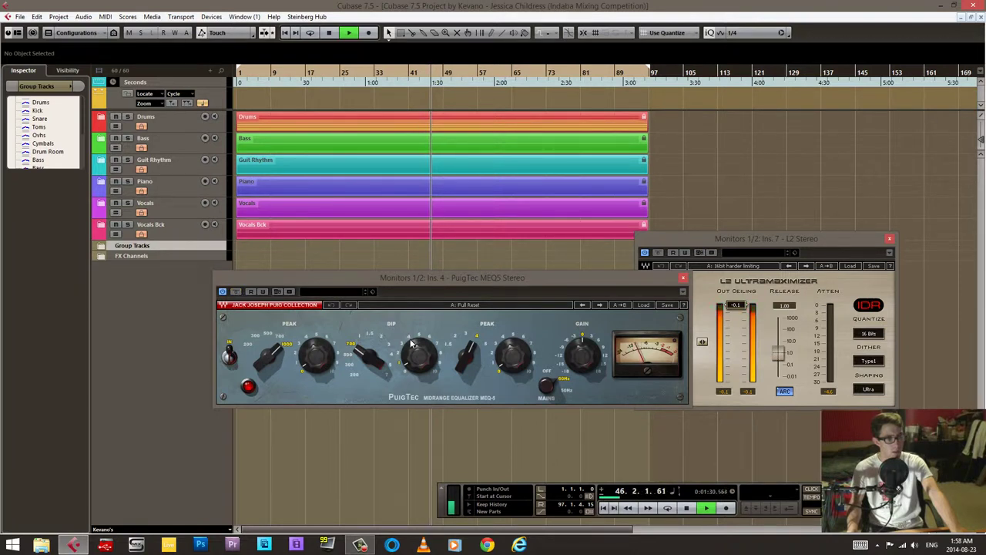
click(235, 291)
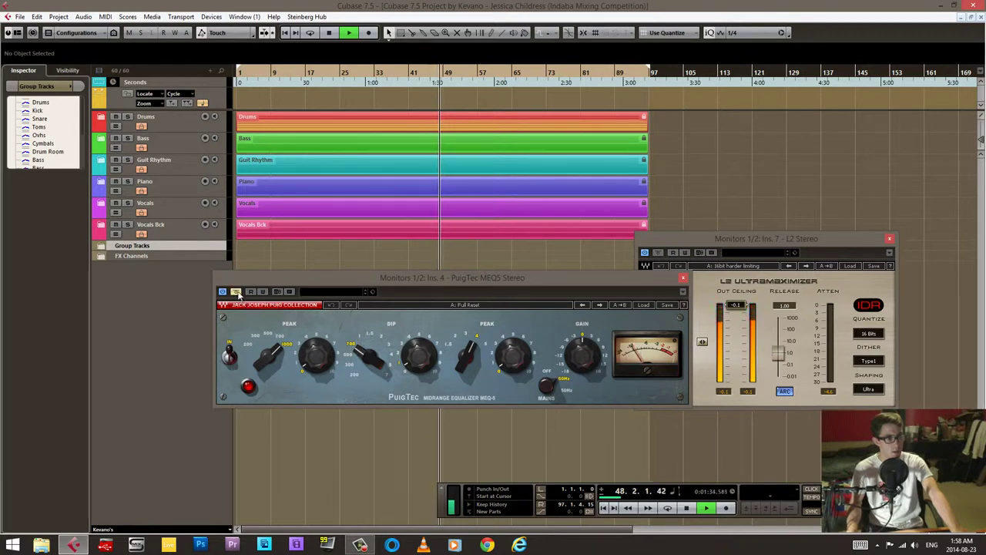
click(236, 291)
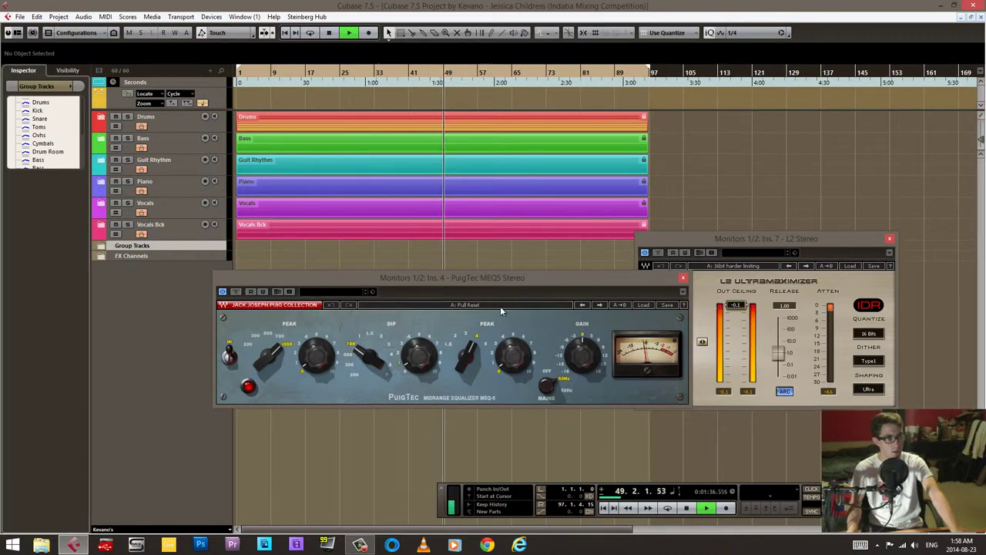
key(space)
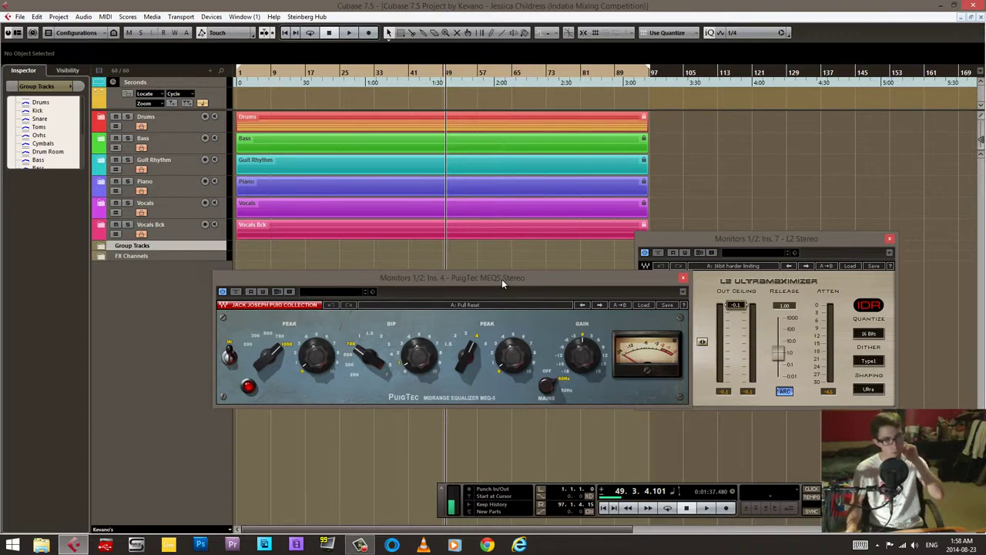
drag(503, 279, 511, 239)
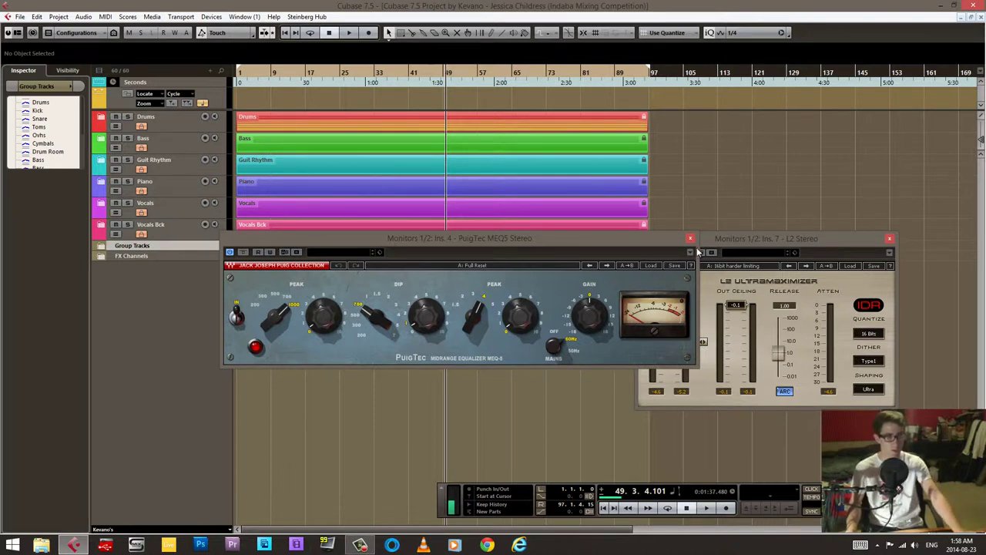
drag(580, 255, 578, 262)
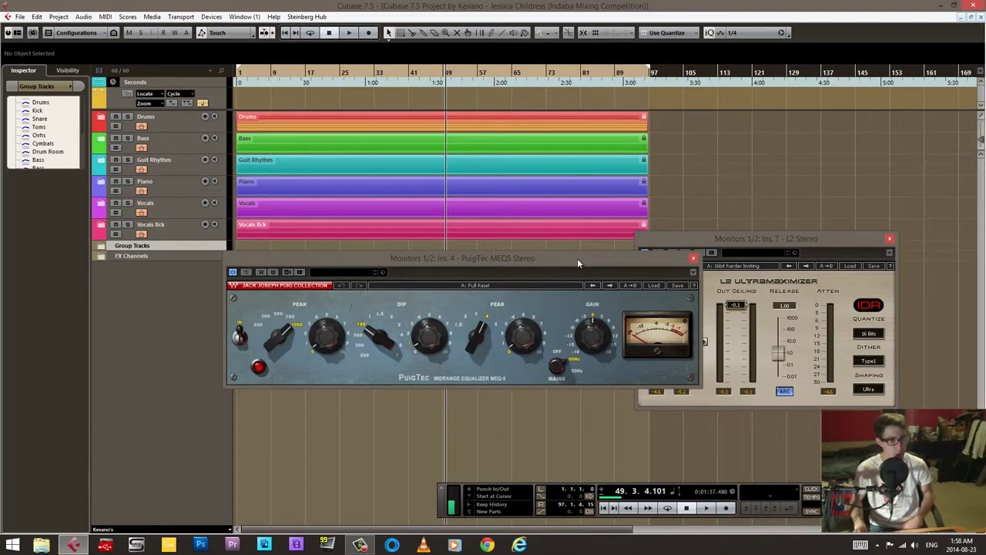
- Start playback and arrange the EQP1A and MEQ5 windows together, then stop playback
click(694, 257)
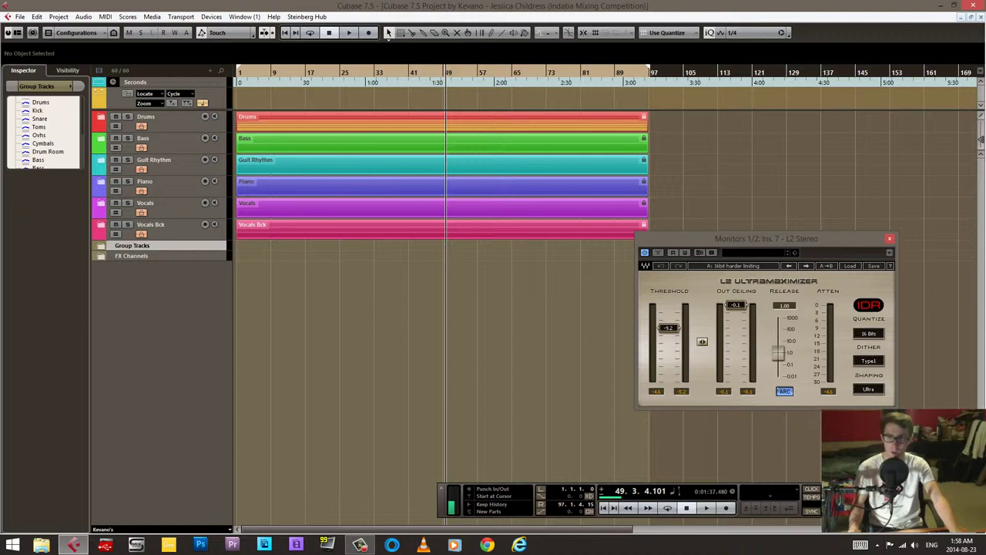
key(space)
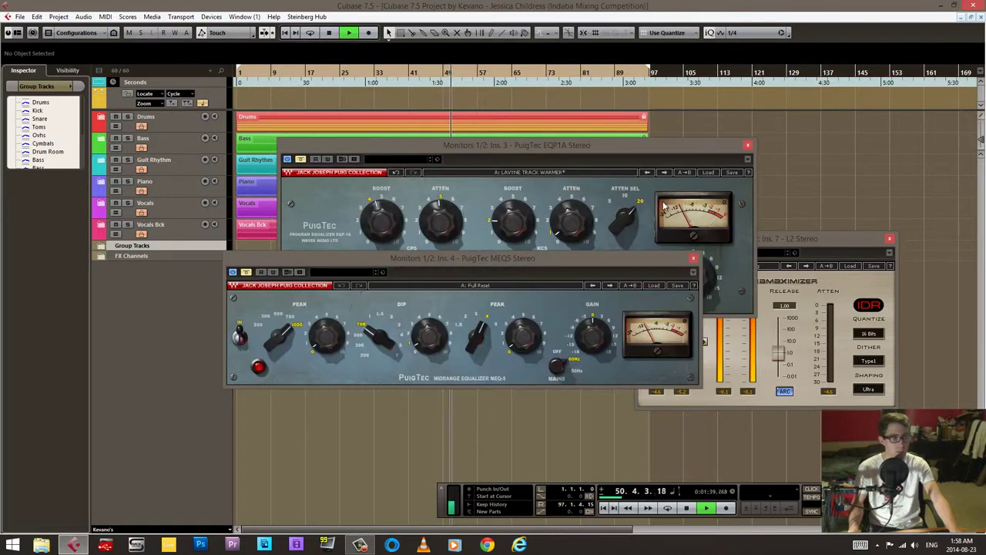
drag(403, 265, 430, 279)
click(293, 258)
click(274, 289)
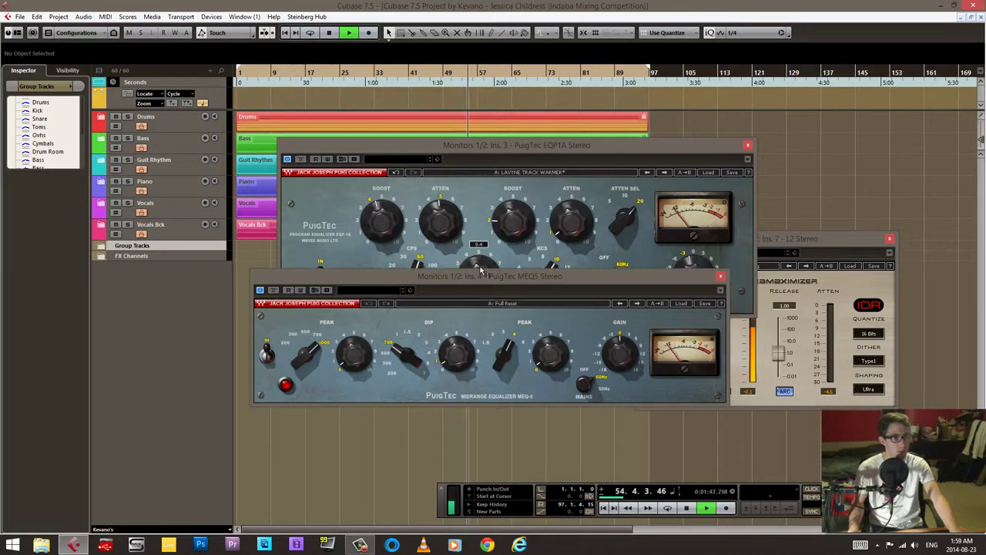
click(299, 166)
drag(299, 165, 314, 169)
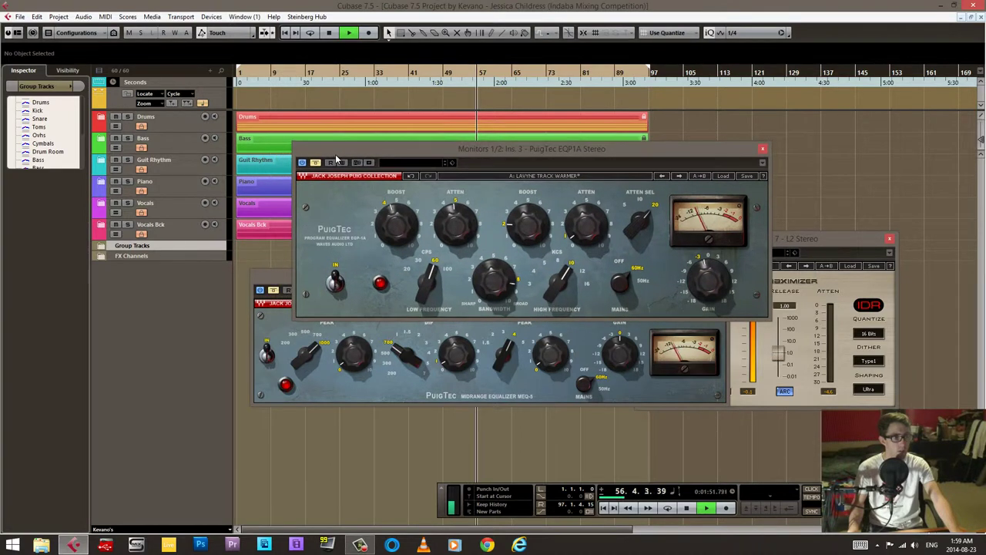
click(410, 320)
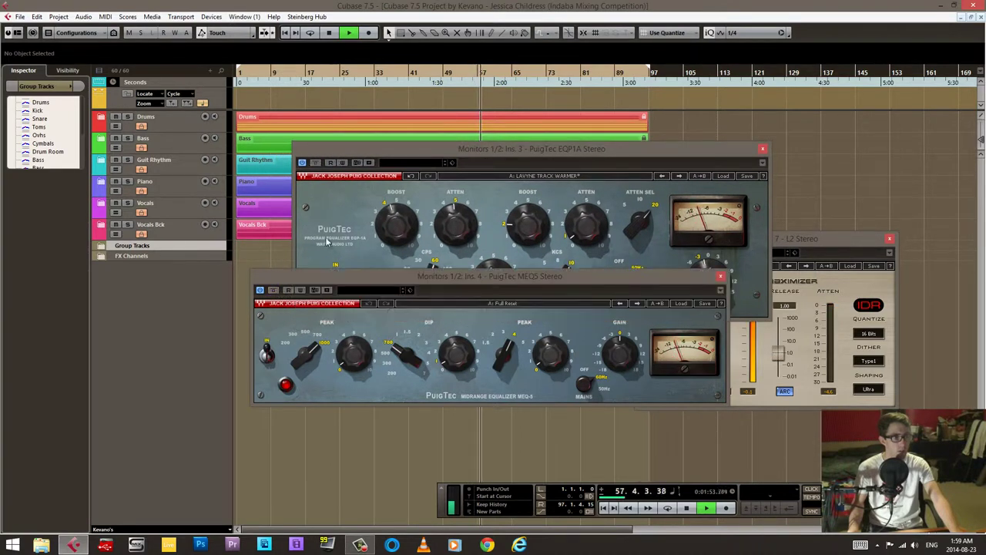
drag(493, 276, 489, 241)
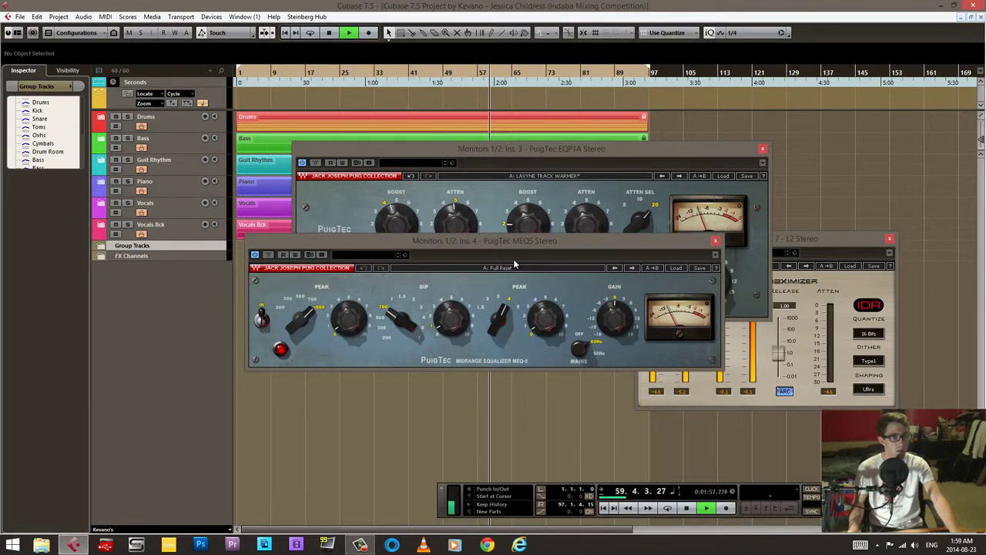
key(space)
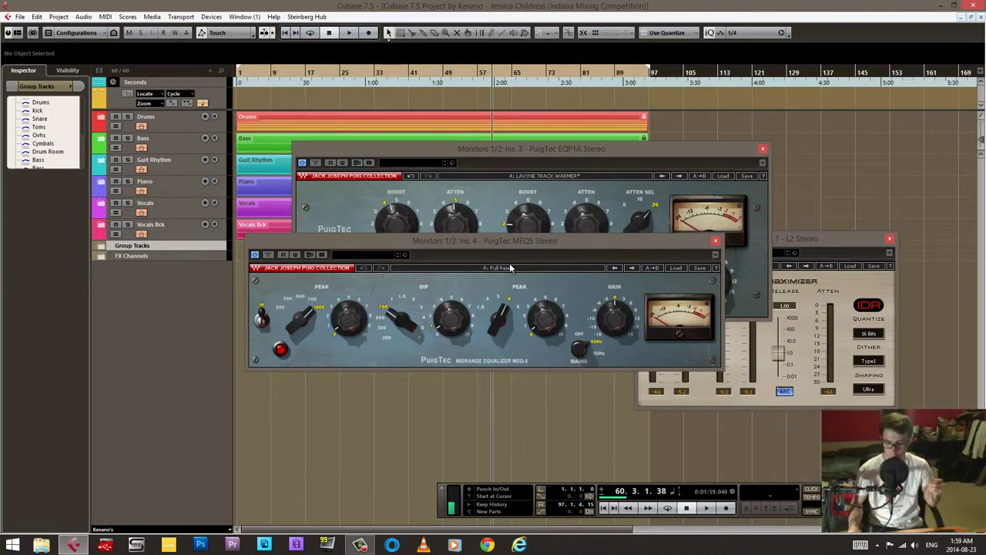
- Lower the MEQ5 to reveal the EQP1A's lower controls, then expand and collapse the Drums folder
drag(521, 254, 521, 279)
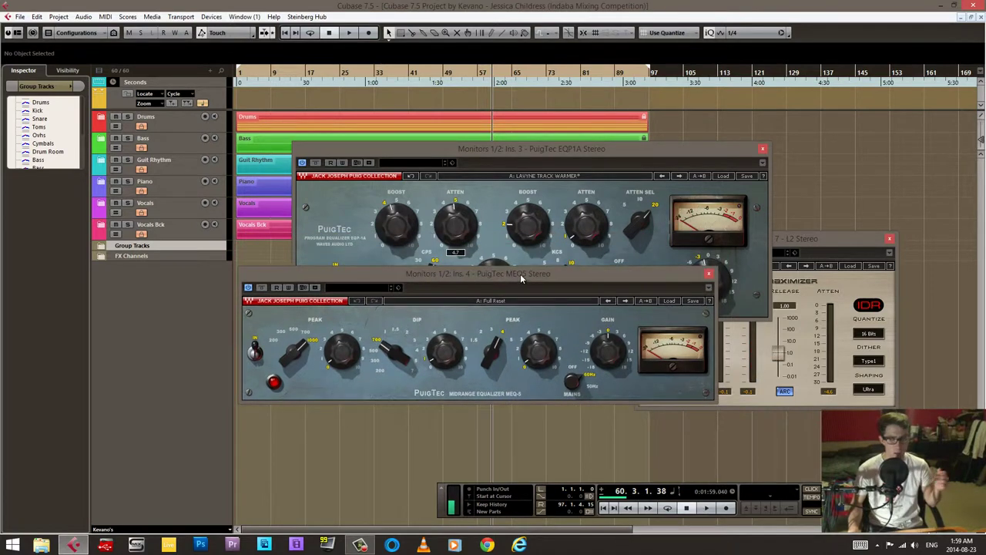
drag(622, 153, 621, 146)
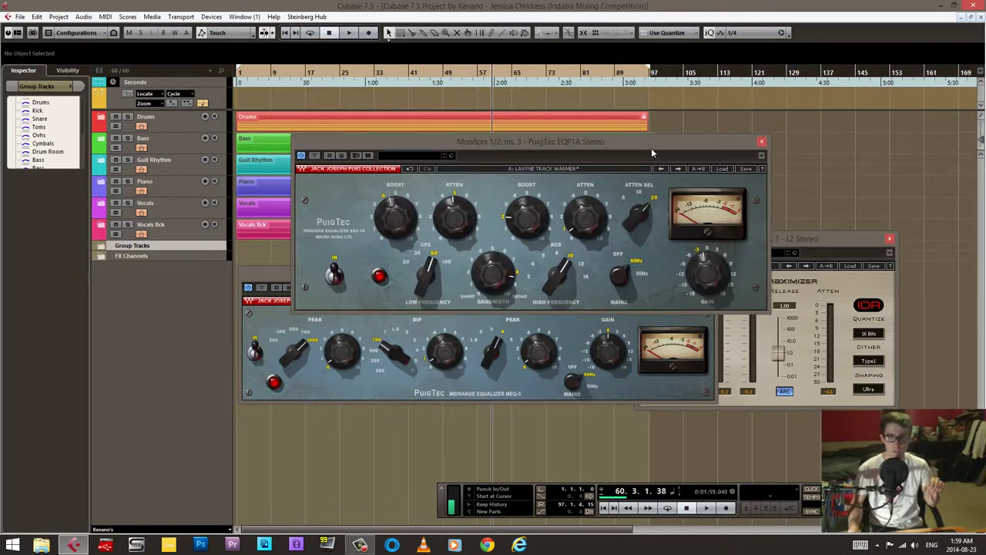
click(273, 274)
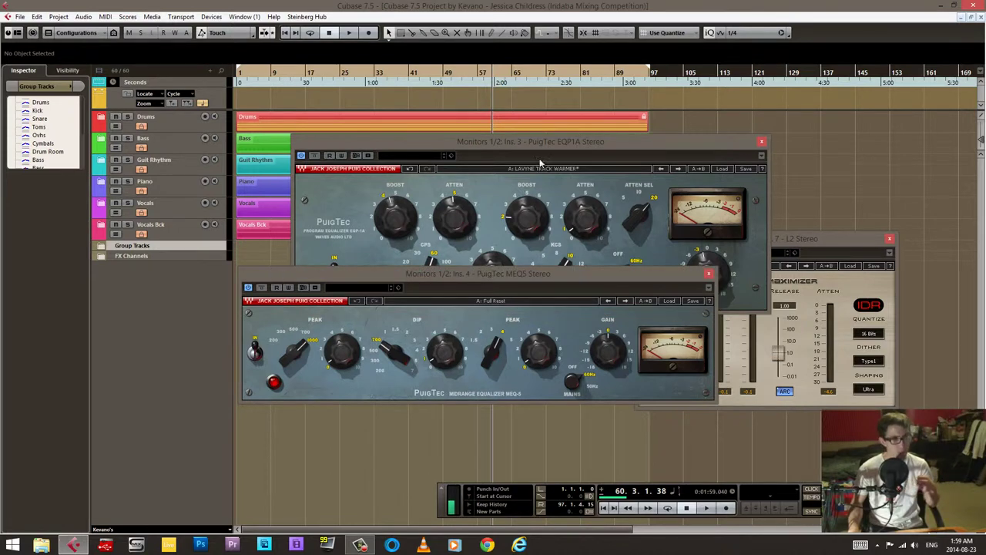
drag(491, 274, 493, 315)
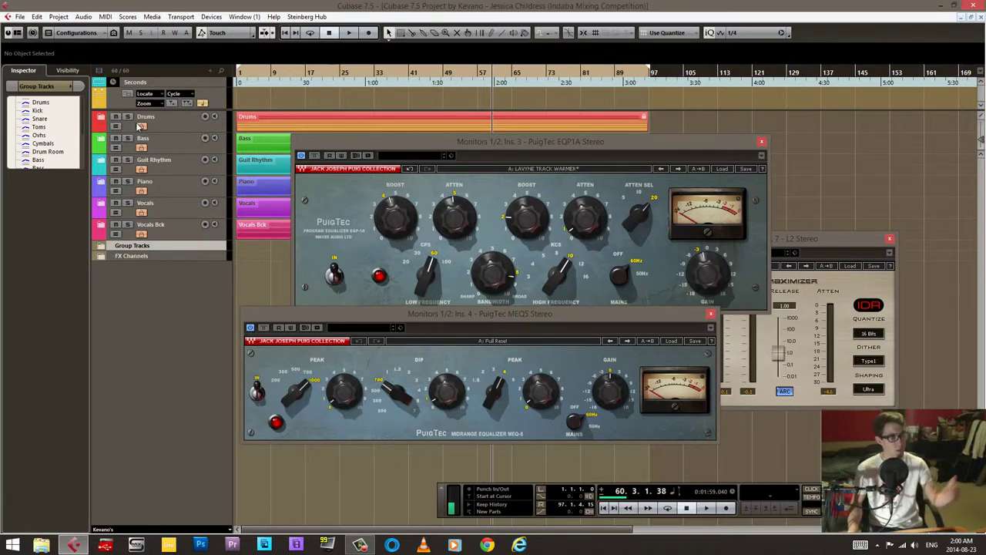
click(105, 120)
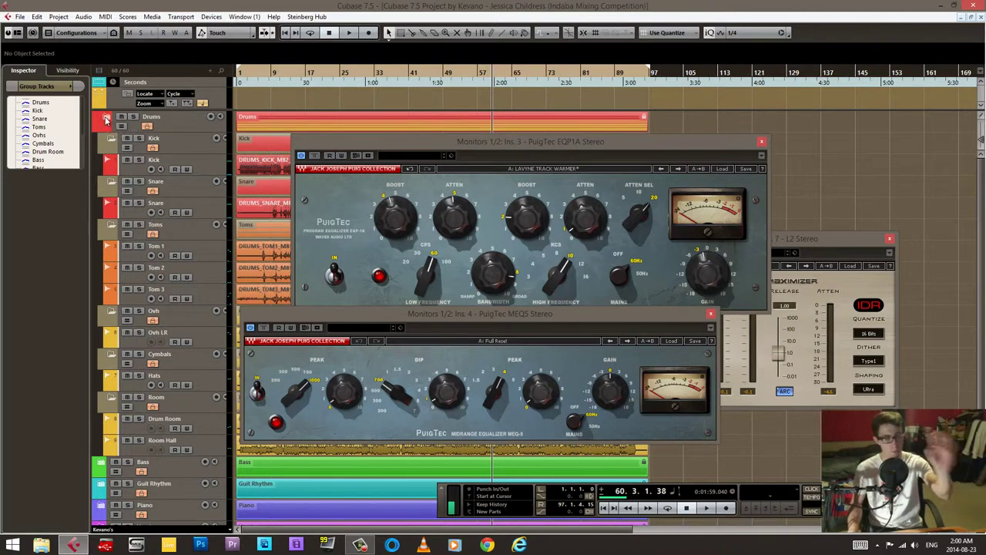
click(106, 119)
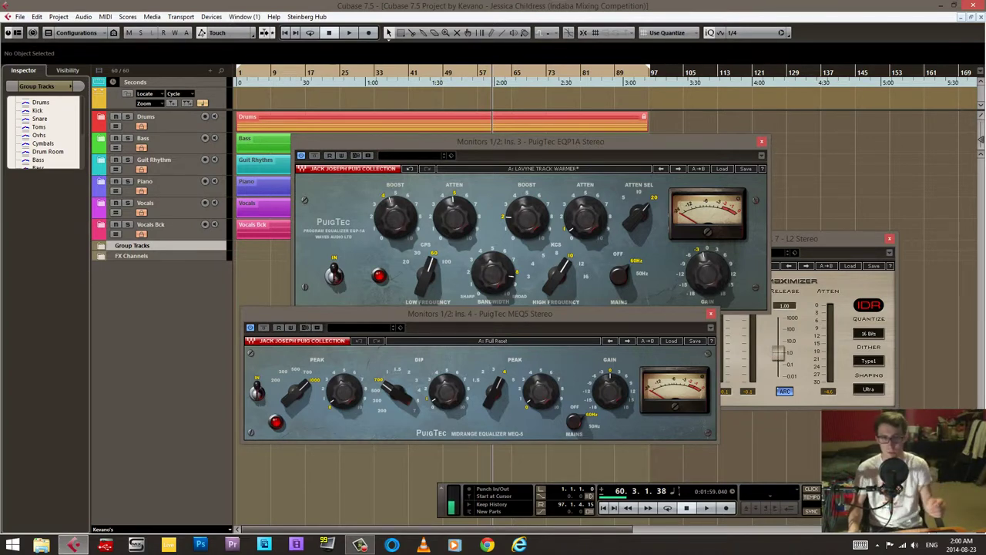
- Close both PuigTec EQs, place the API-2500 beside the L2, and play from bar 21
click(711, 313)
click(761, 142)
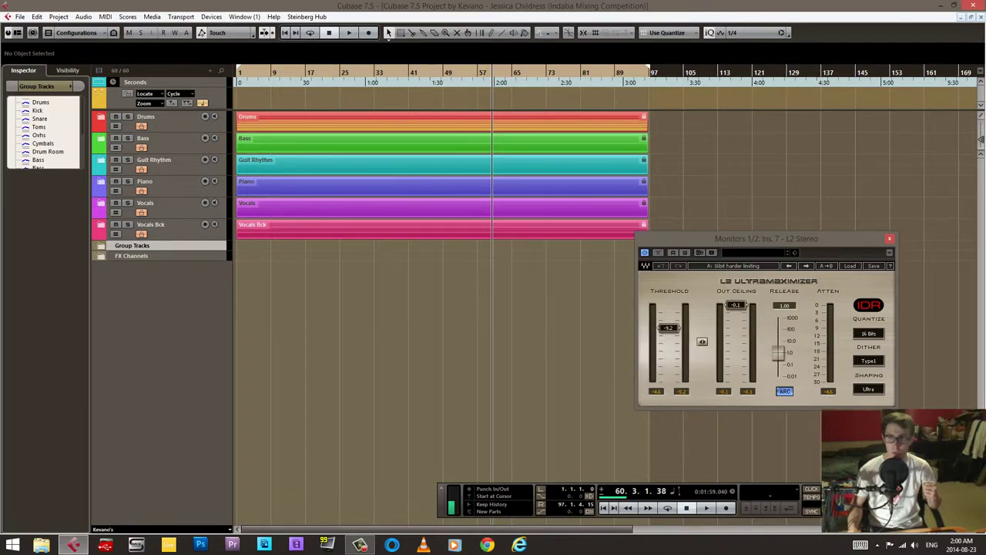
drag(626, 183, 514, 220)
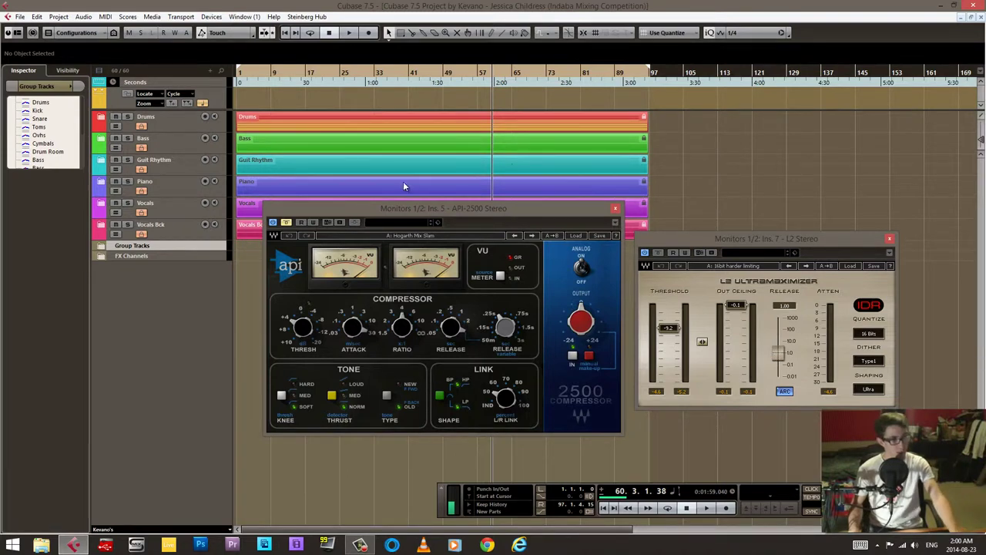
drag(368, 212, 376, 178)
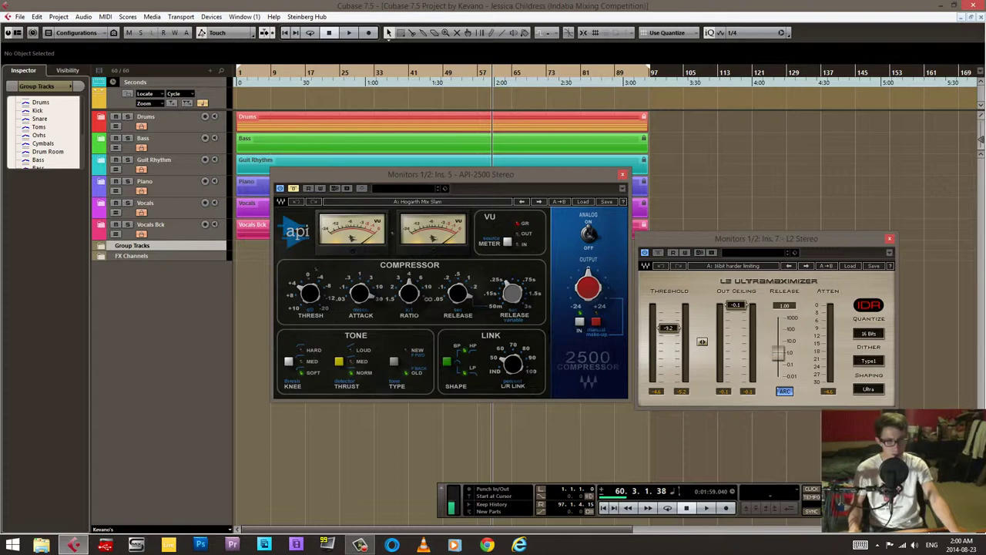
drag(532, 184, 504, 189)
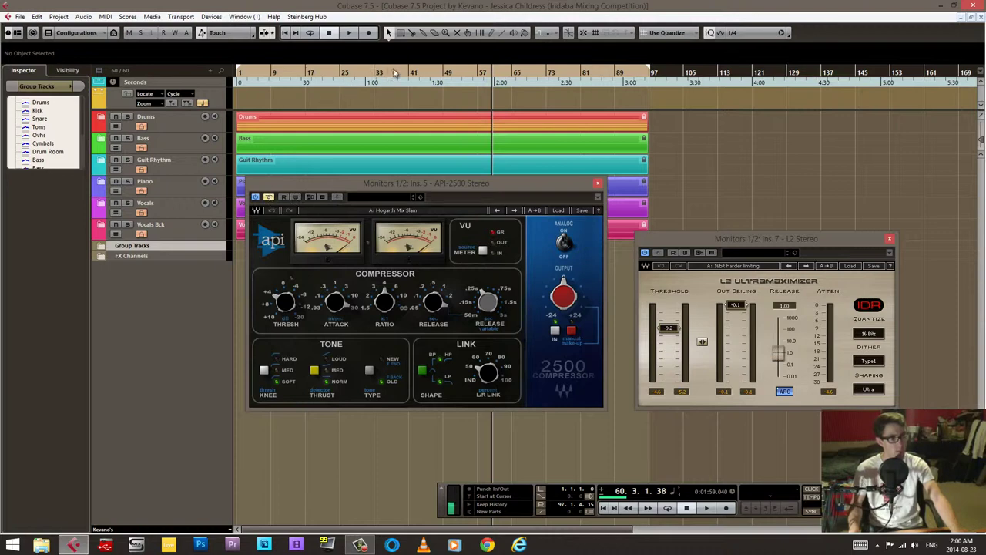
drag(400, 72, 327, 74)
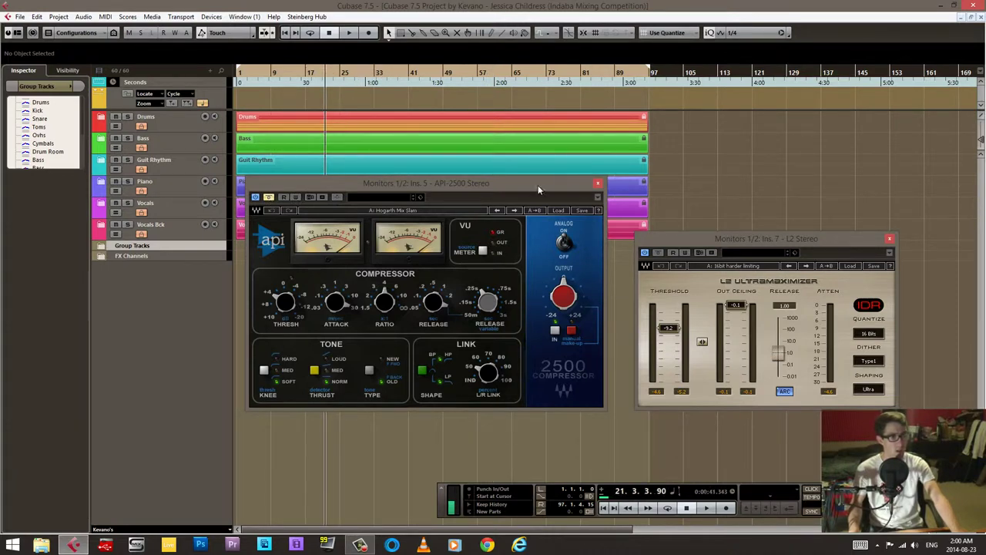
drag(485, 183, 521, 186)
key(space)
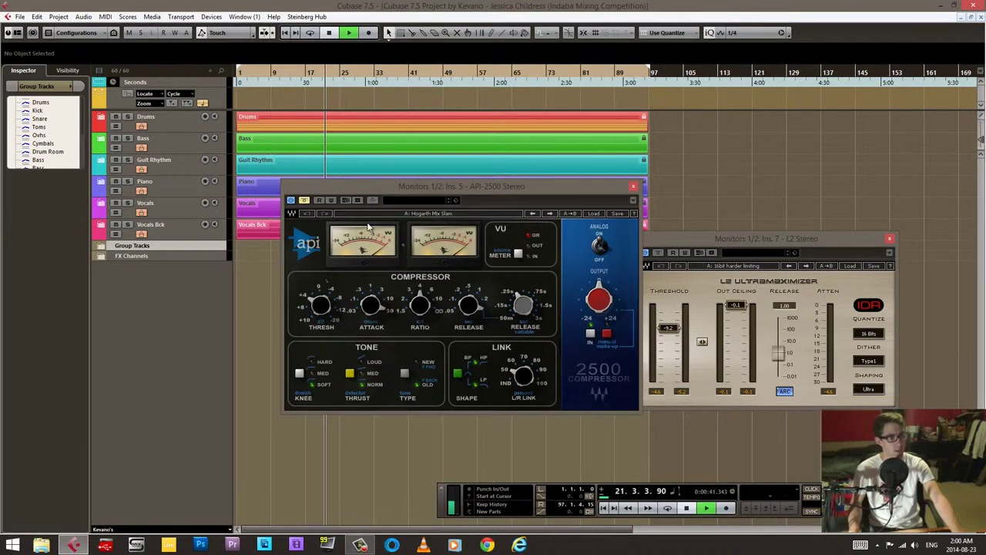
- Bypass the API-2500 on and off twice during playback, leaving it active, then stop
click(305, 202)
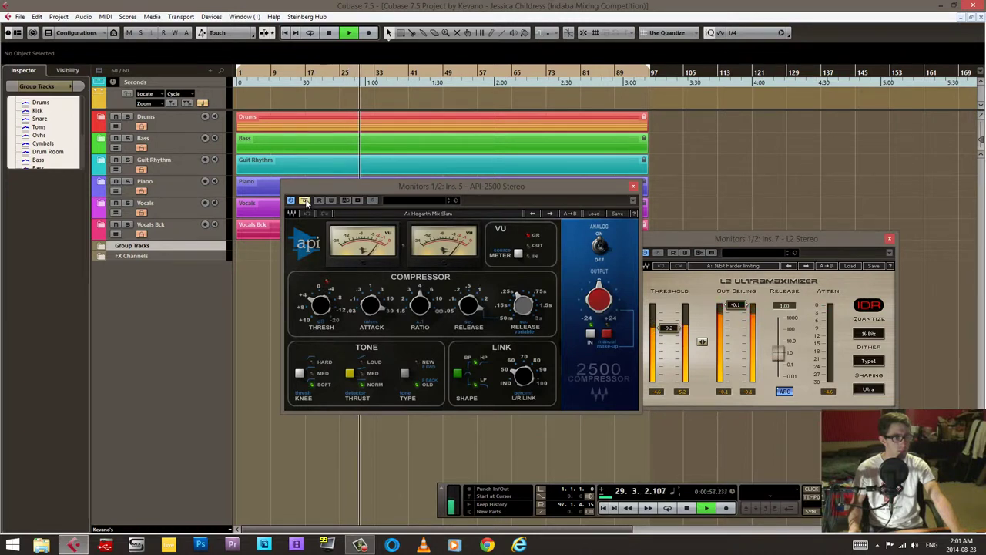
click(305, 201)
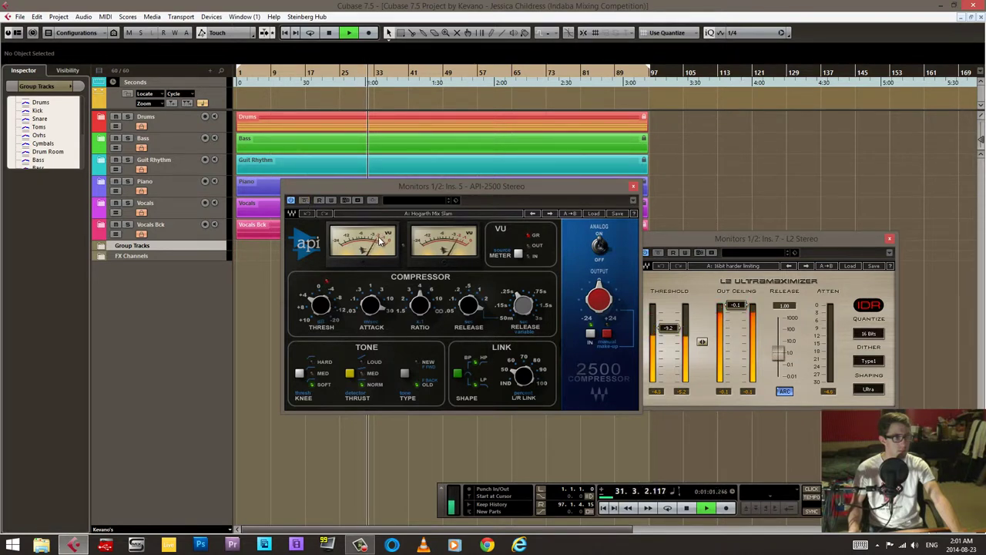
click(306, 201)
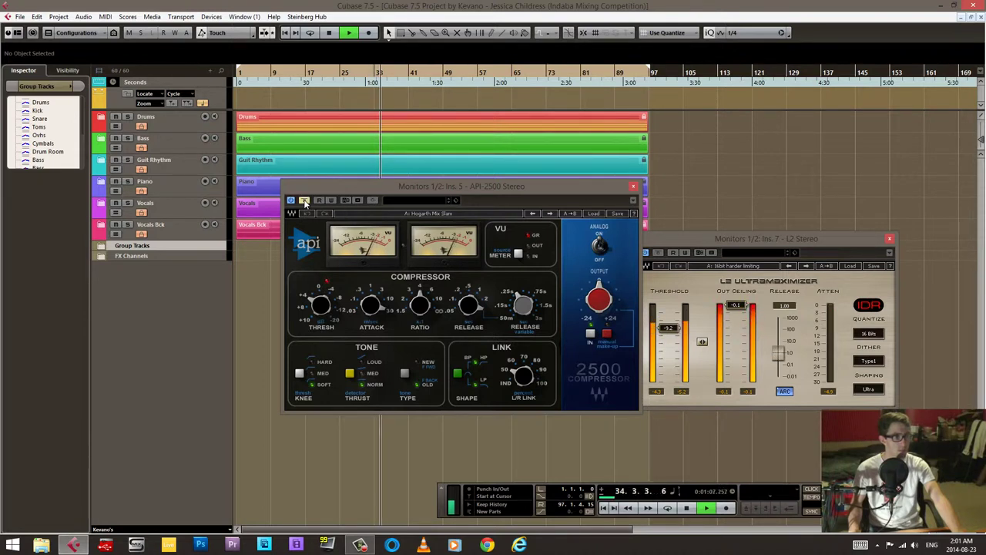
click(305, 201)
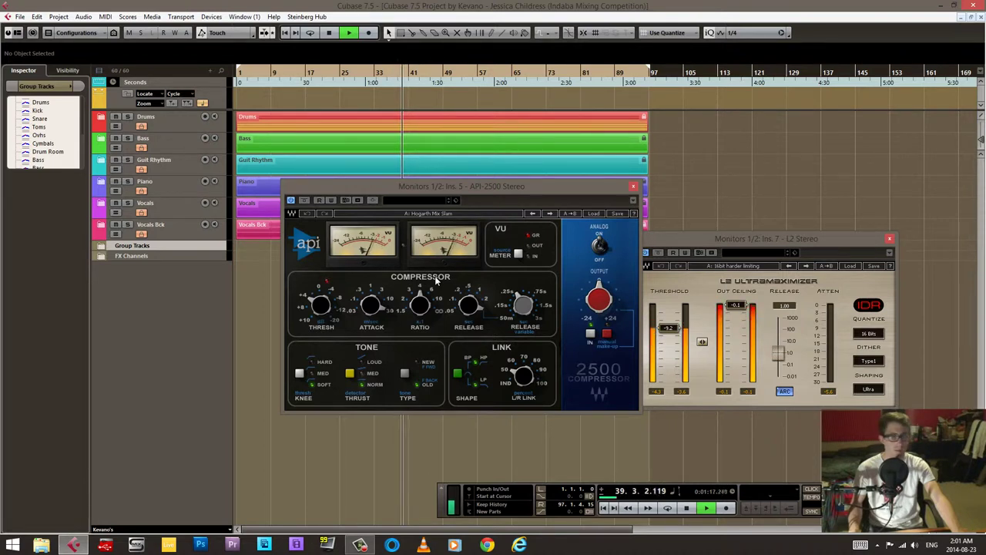
key(space)
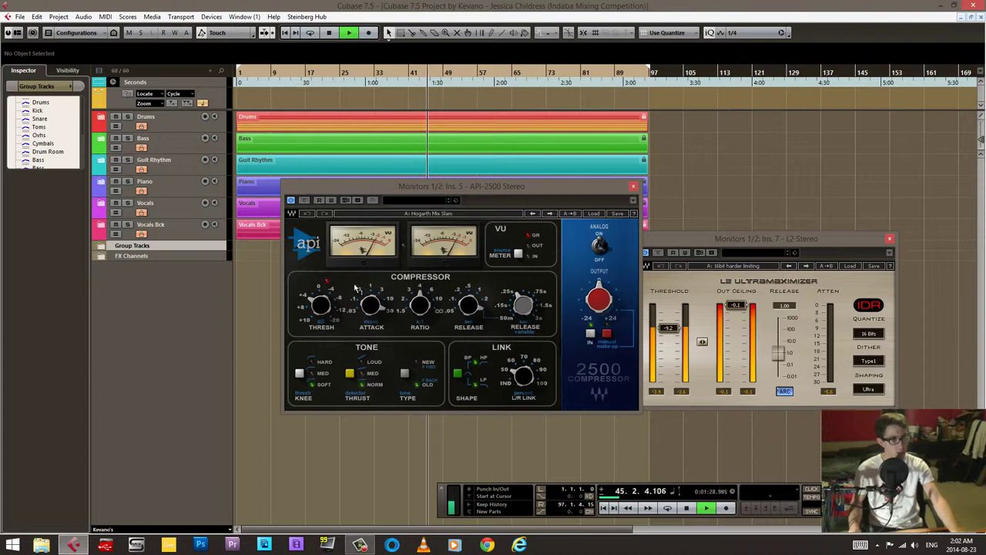
- Stop playback again and close the API-2500 compressor window
key(space)
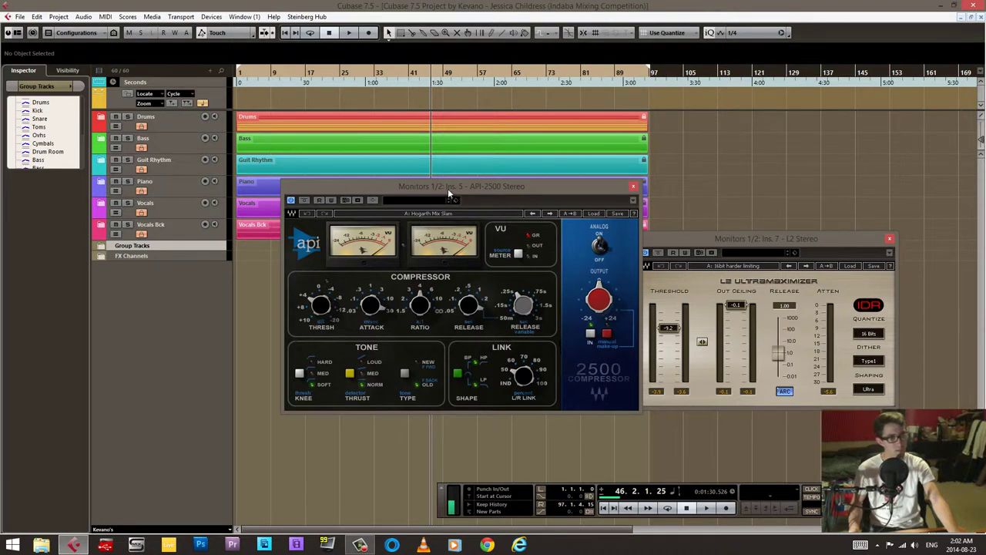
drag(449, 188, 457, 186)
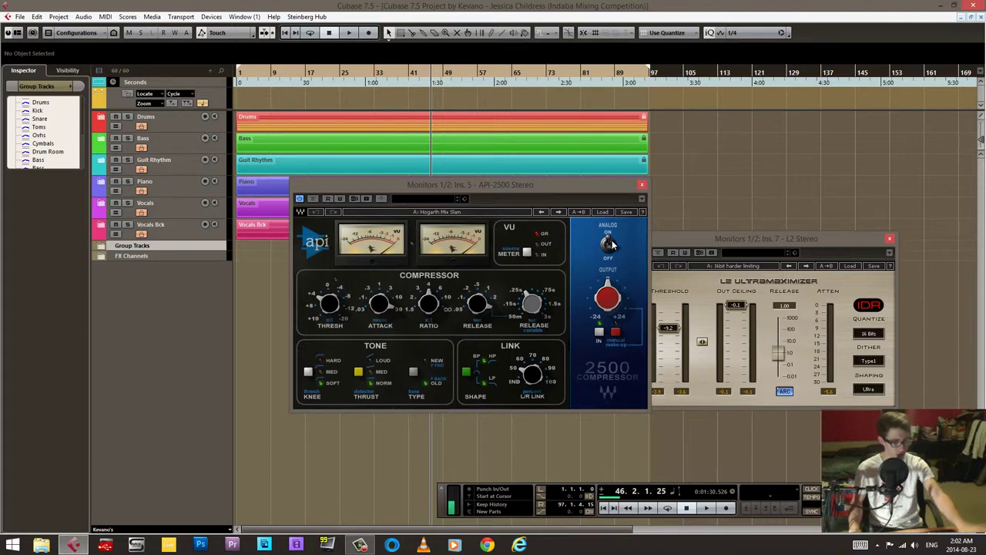
click(642, 185)
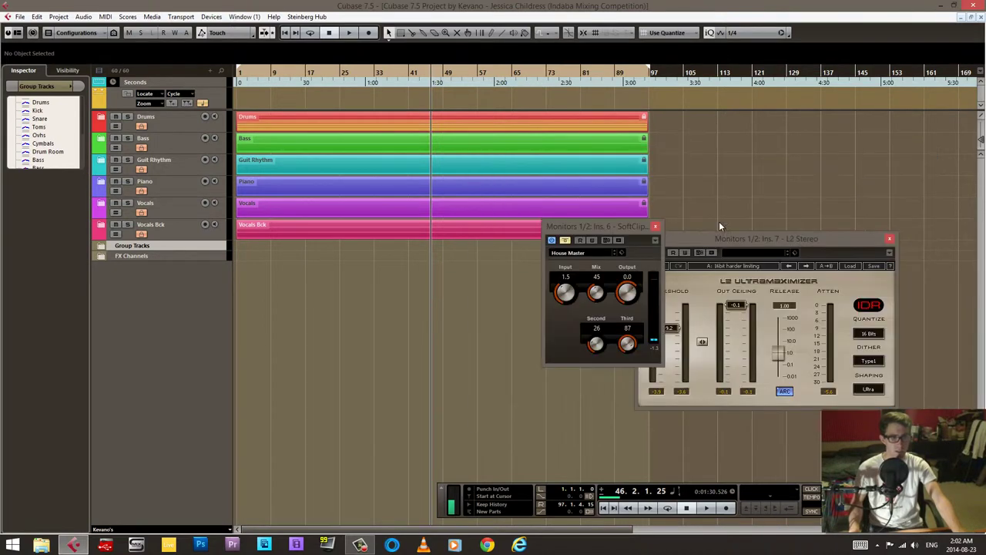
- Rearrange the SoftClip and L2 windows and restart playback from bar 40
drag(612, 226, 472, 196)
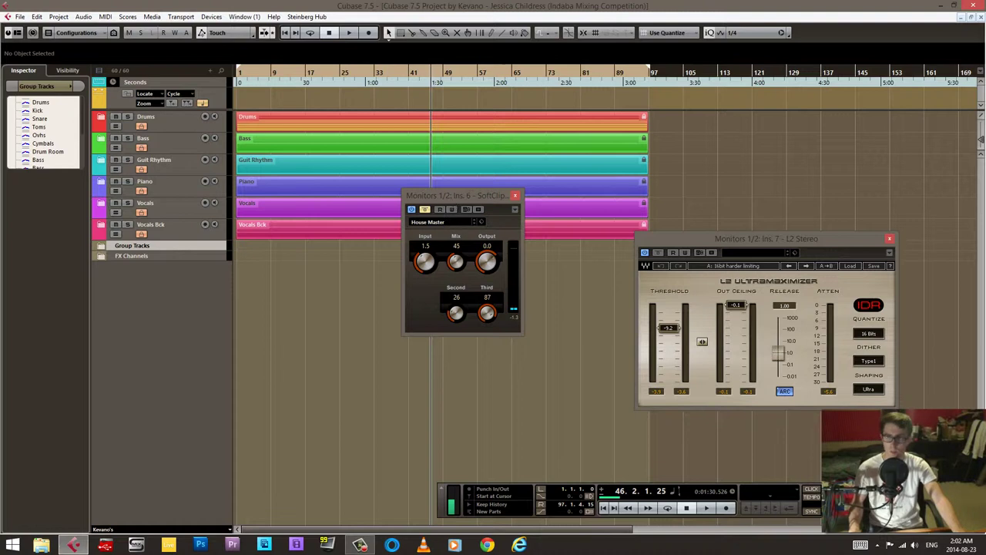
drag(777, 242, 785, 217)
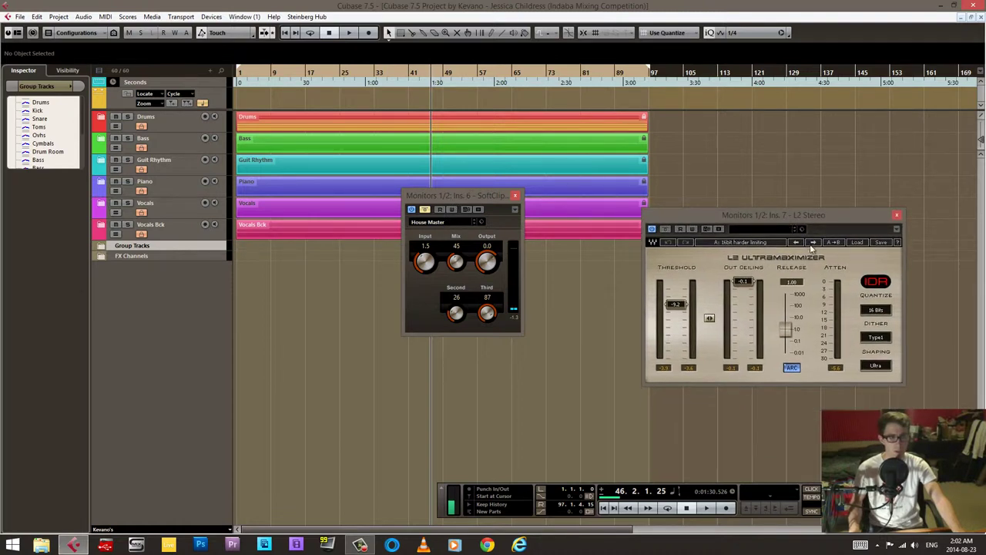
drag(445, 203, 448, 230)
key(space)
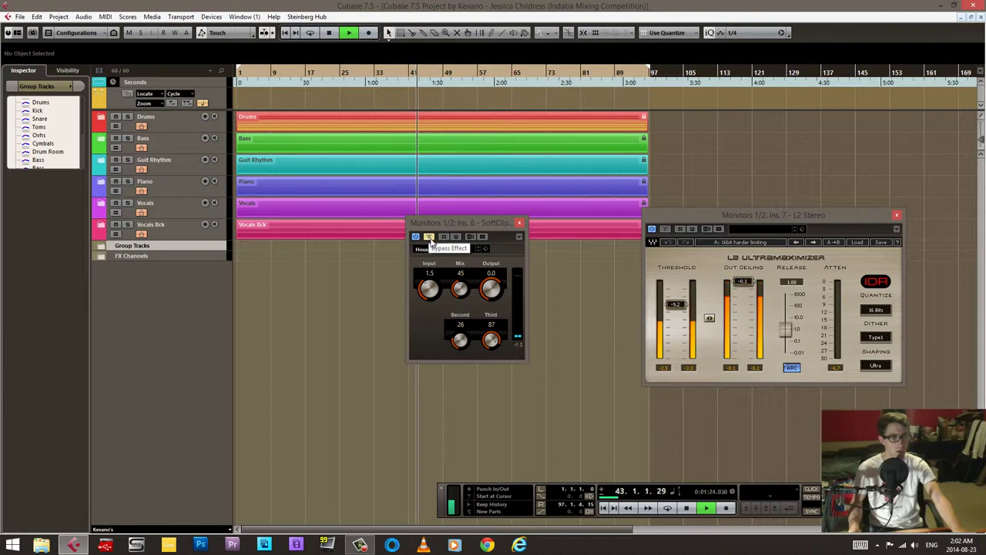
- Bypass SoftClip on and off repeatedly, nudging its Output and returning it to 0.0
click(430, 237)
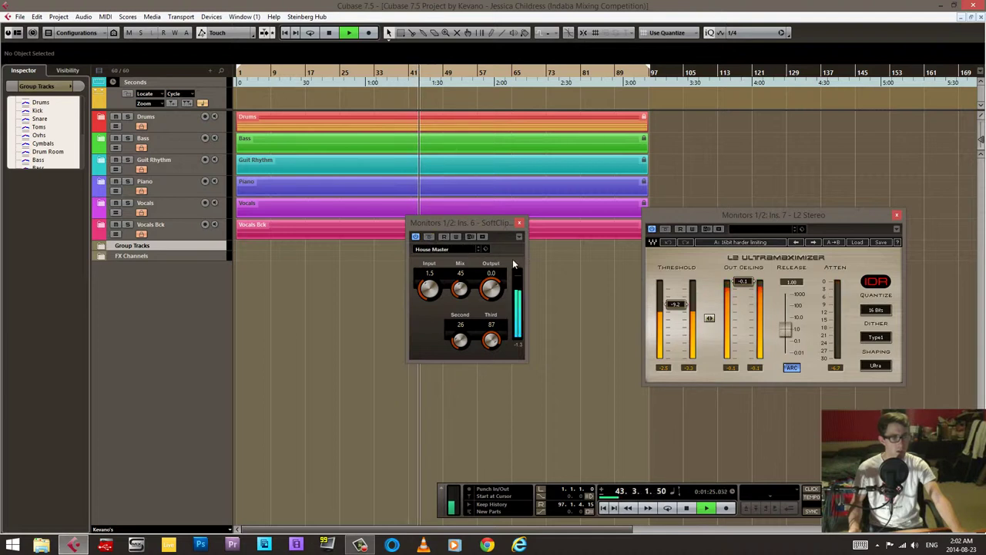
click(429, 239)
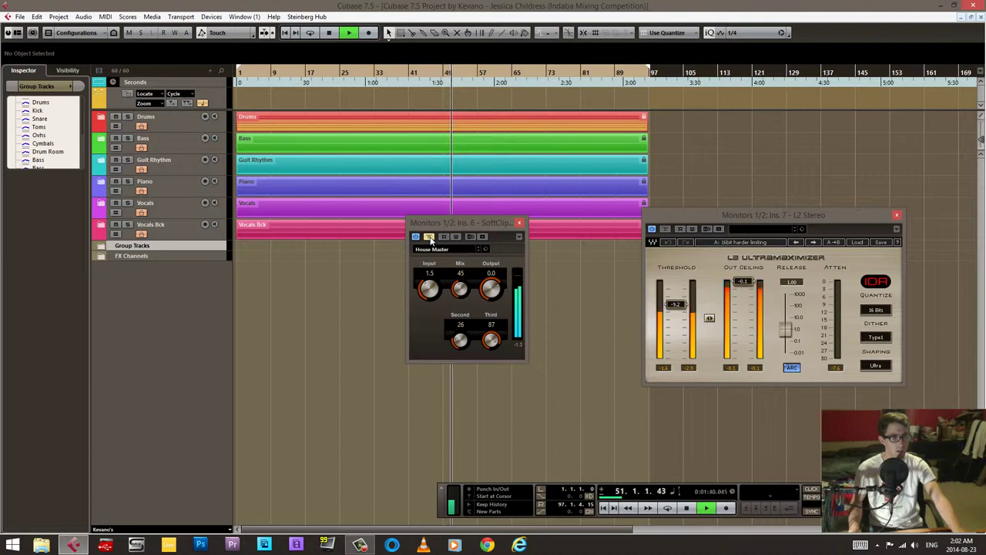
click(429, 237)
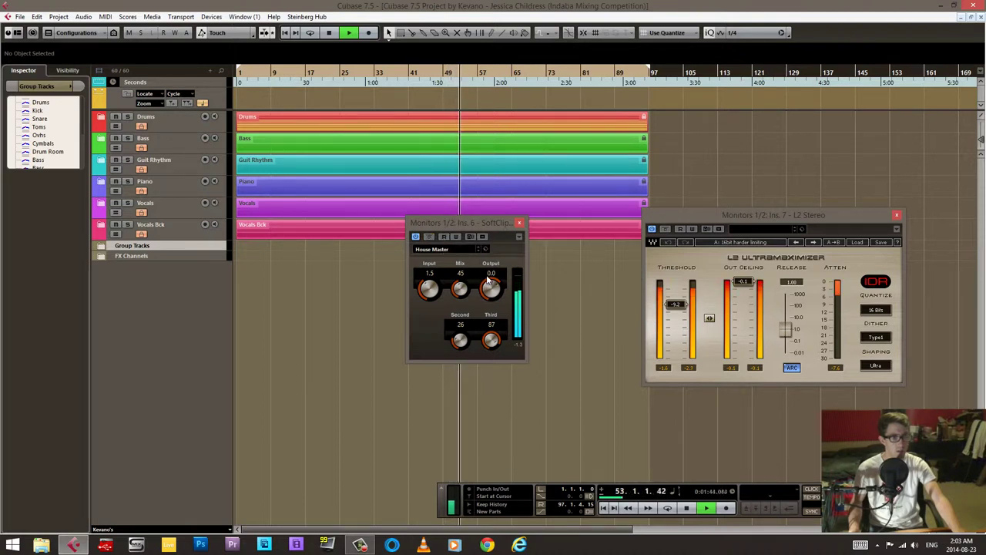
scroll(491, 283, down, 4)
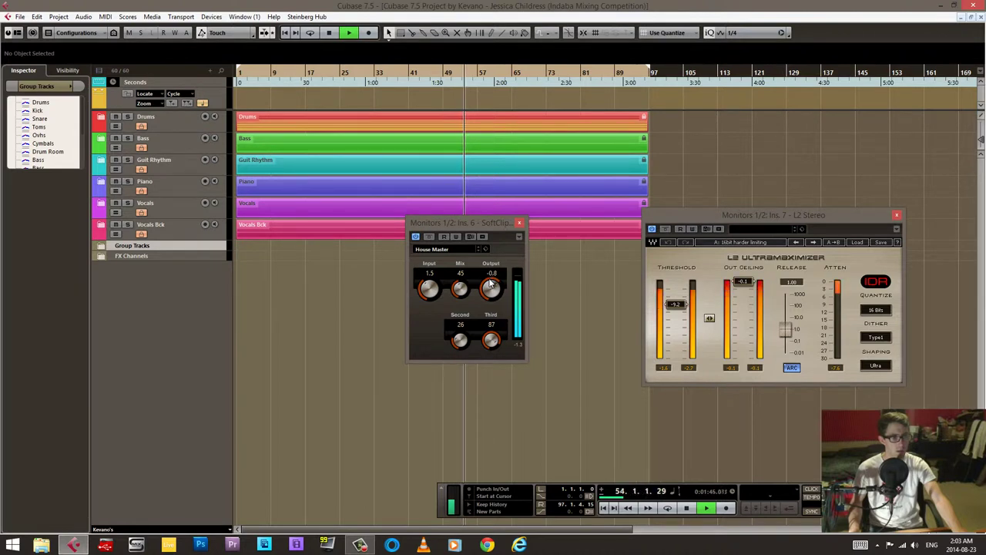
scroll(491, 282, up, 4)
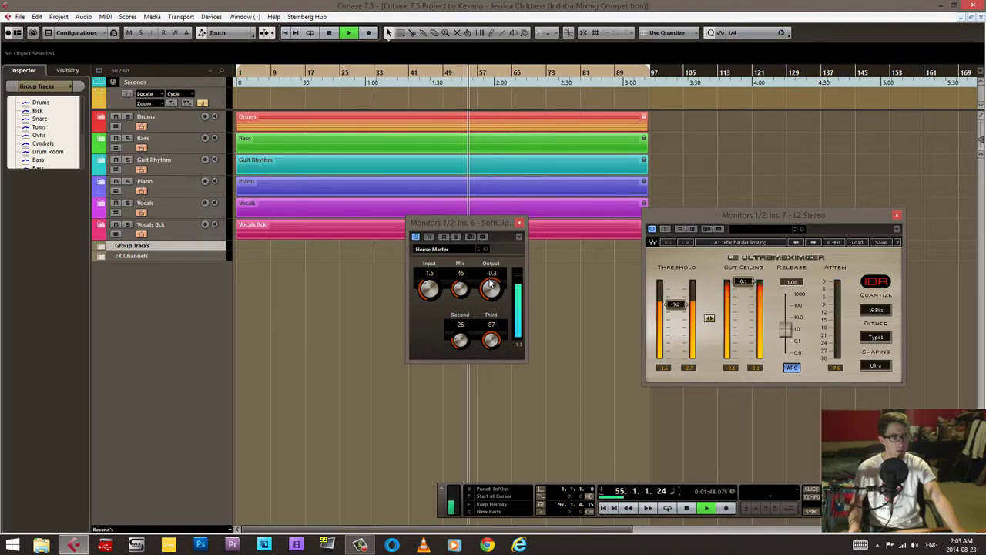
click(429, 237)
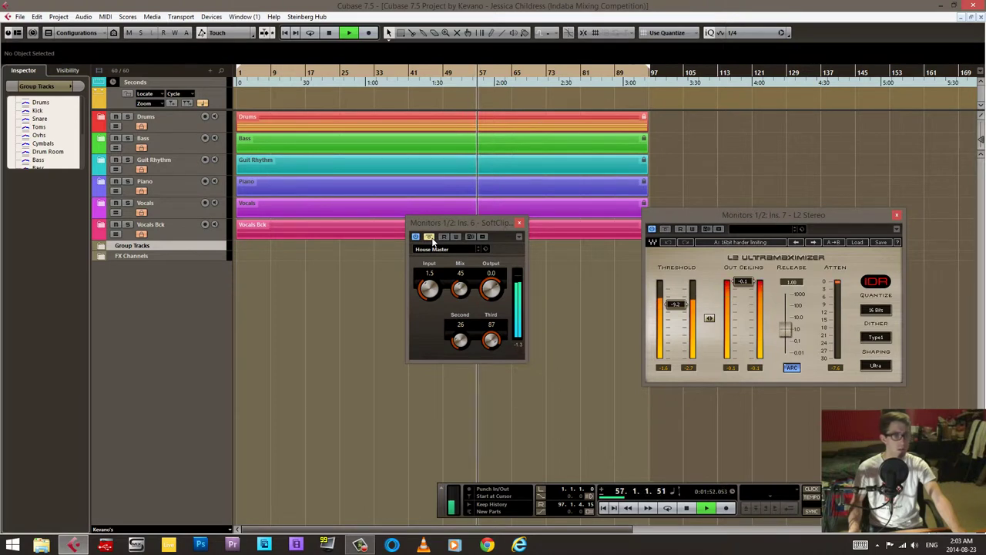
click(431, 237)
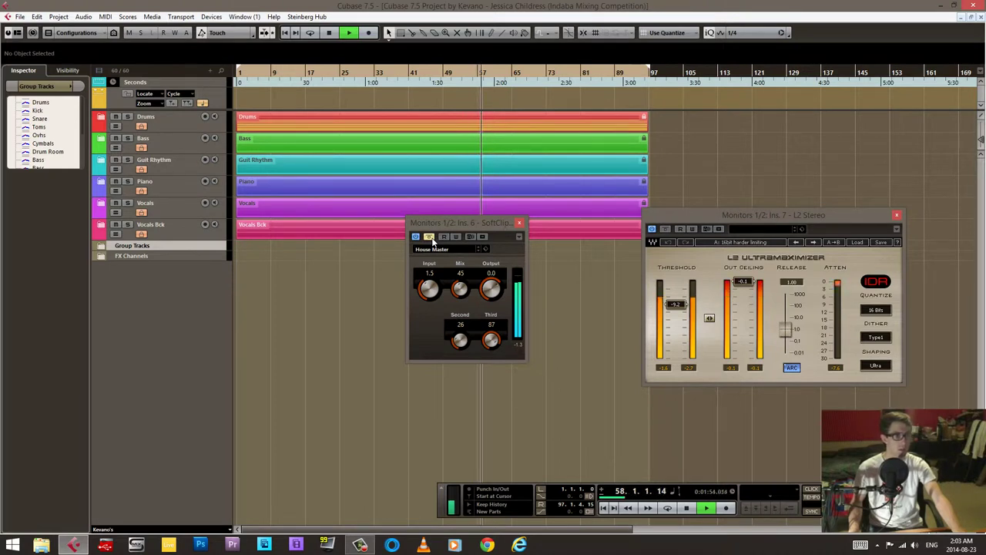
- Lower the SoftClip Input from 1.5 to 1.0, compare with bypass, and stop playback
drag(440, 297, 428, 293)
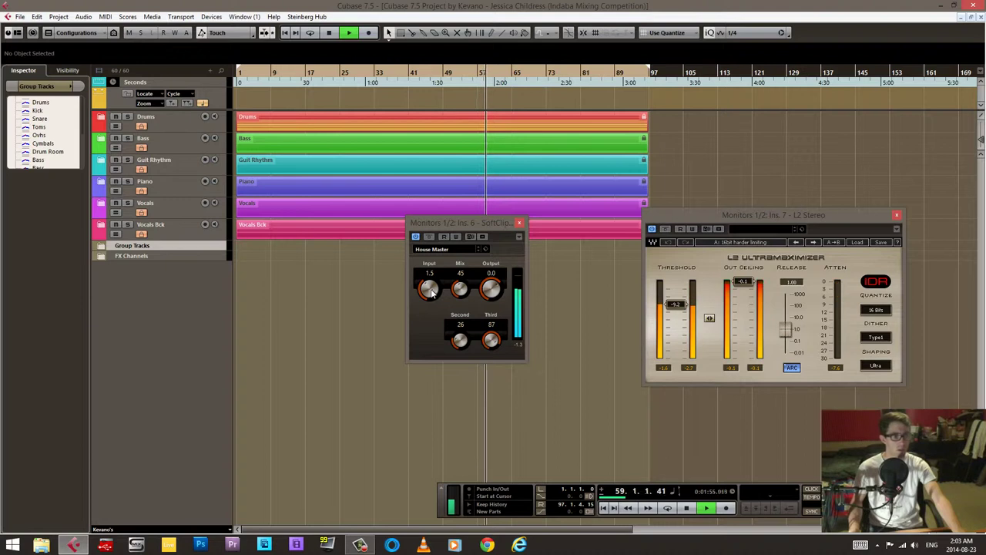
scroll(428, 293, down, 5)
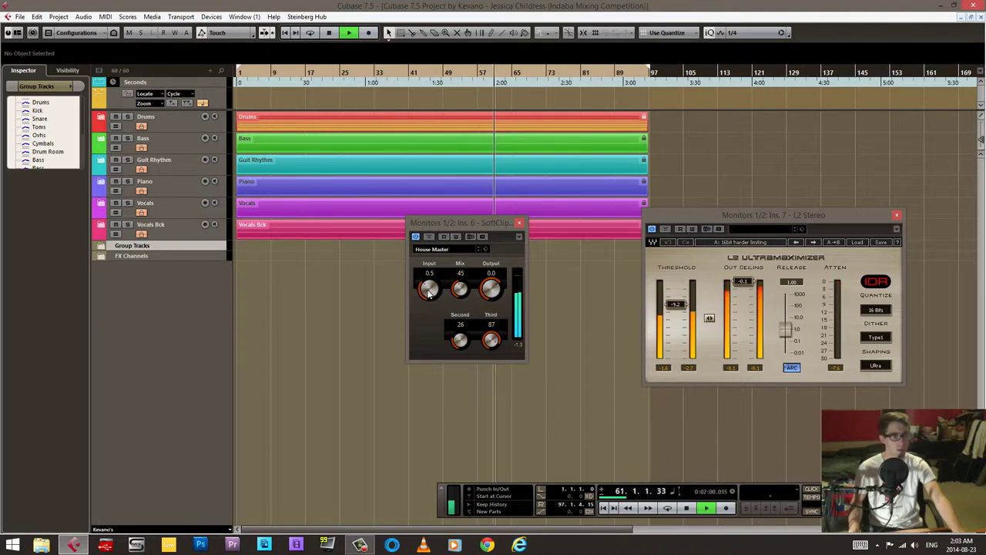
click(430, 239)
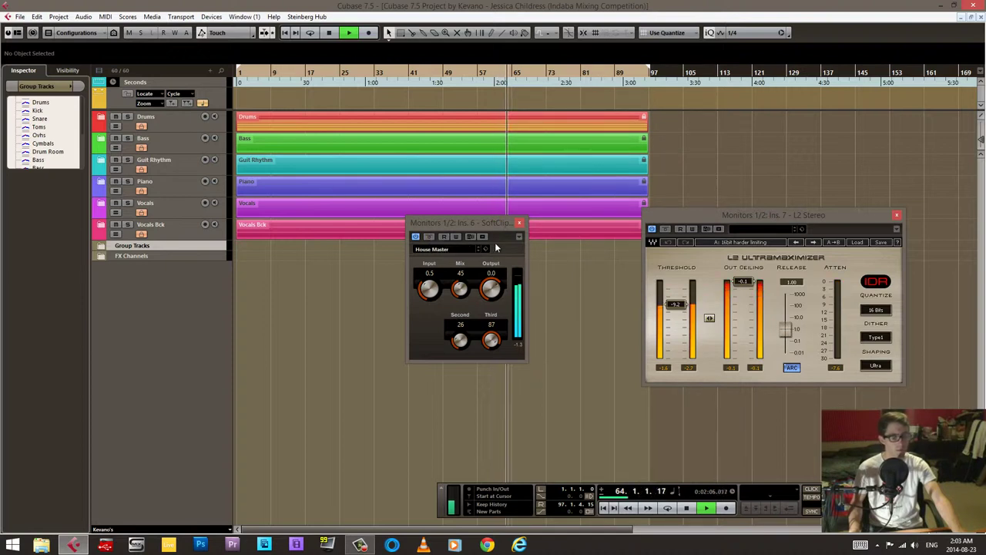
key(space)
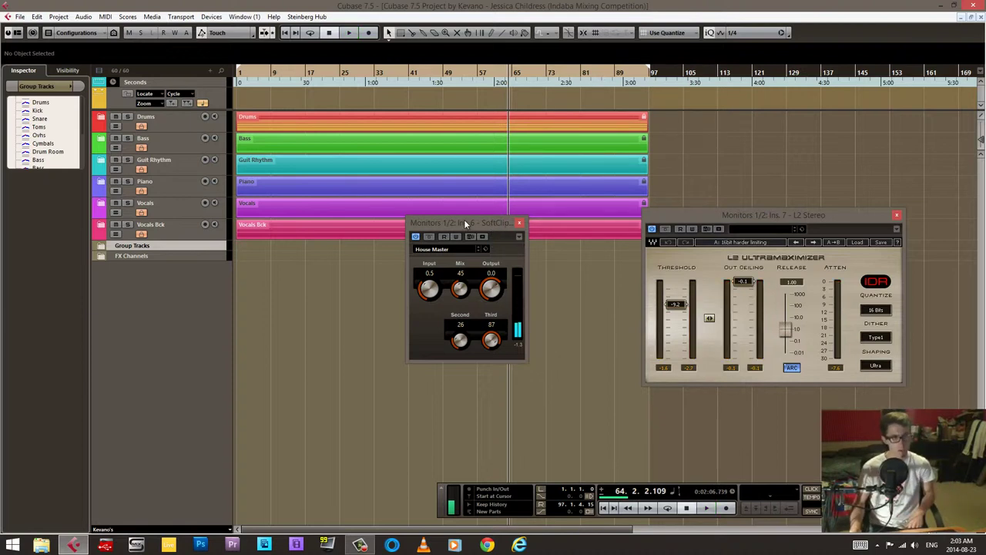
drag(465, 219, 478, 230)
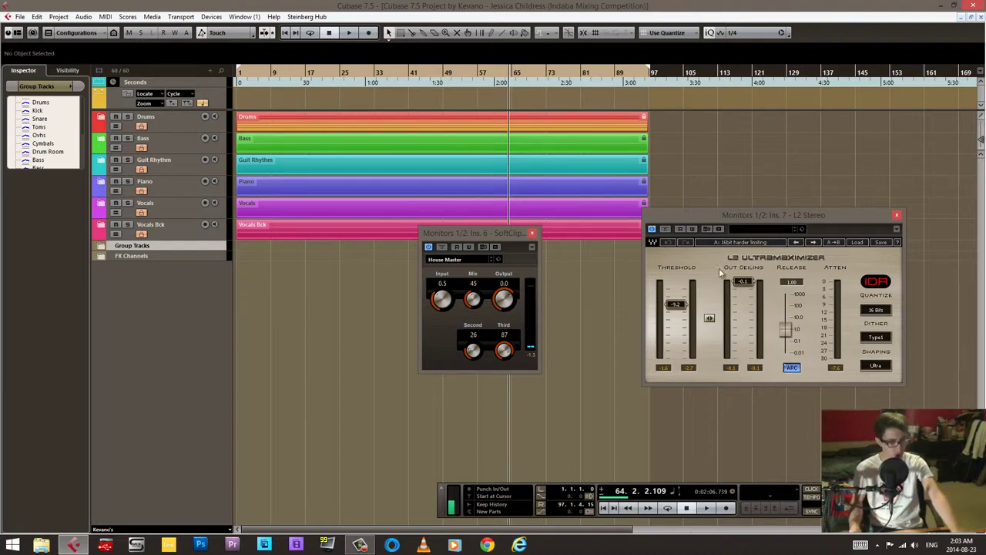
drag(503, 232, 508, 225)
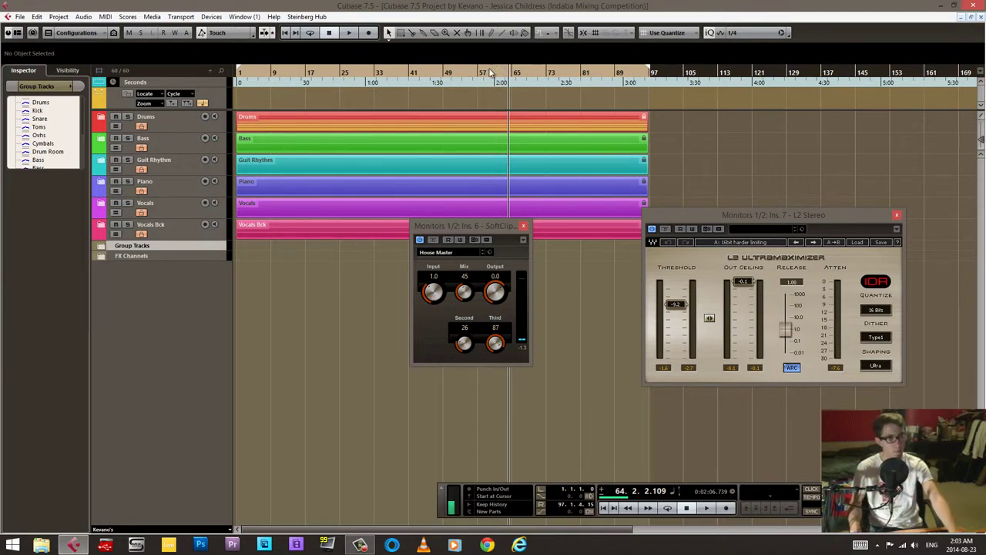
- Replay from about 1:30, A/B SoftClip once more, then close its window
click(428, 72)
key(space)
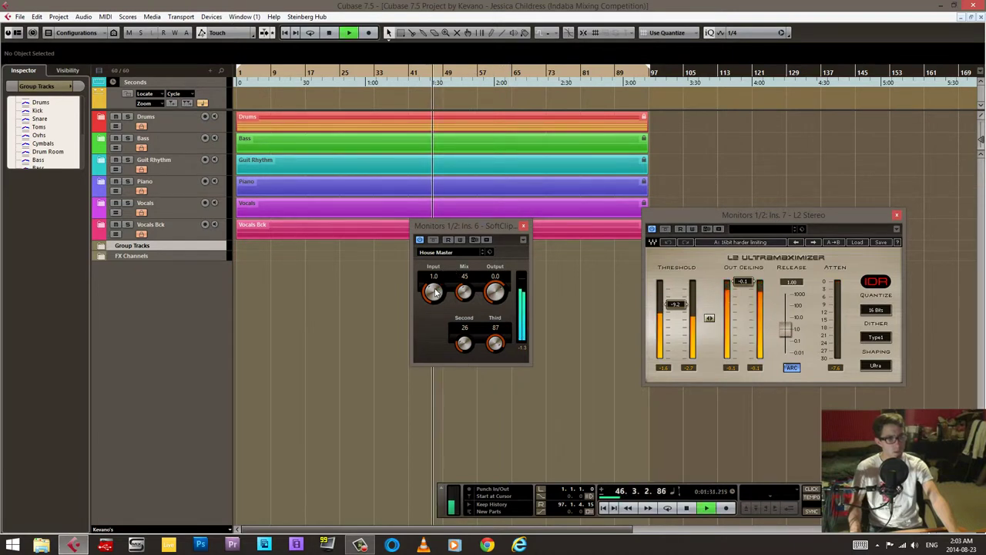
scroll(434, 291, down, 5)
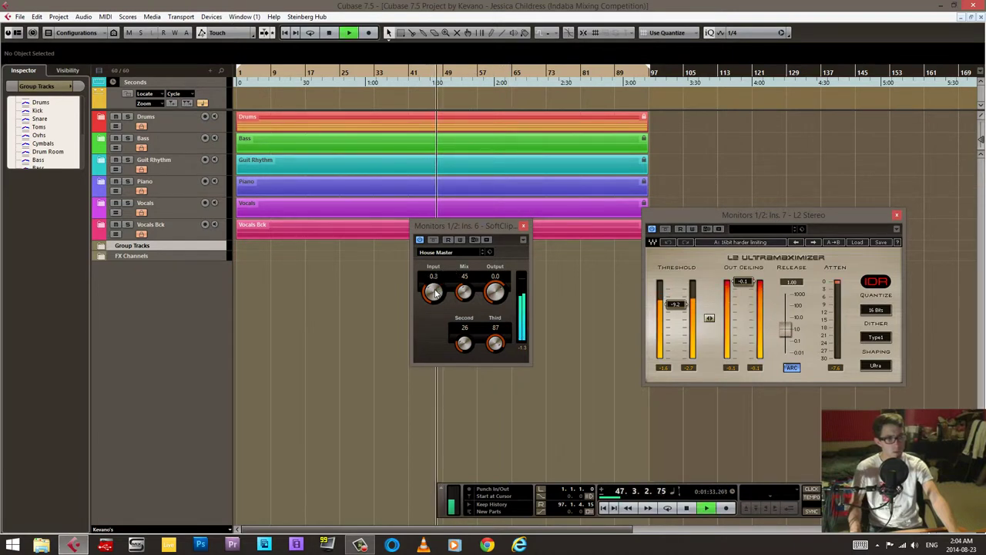
scroll(435, 291, up, 10)
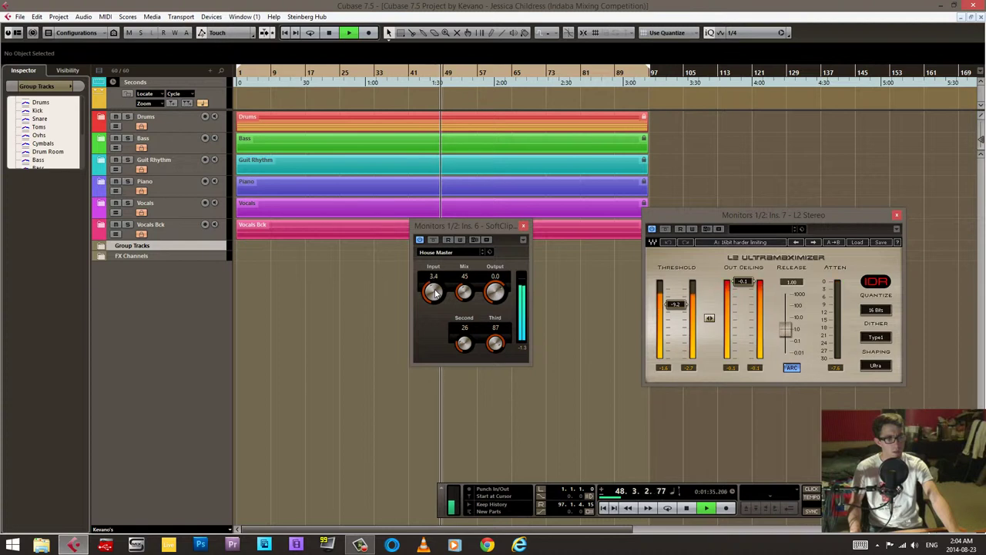
scroll(435, 291, down, 6)
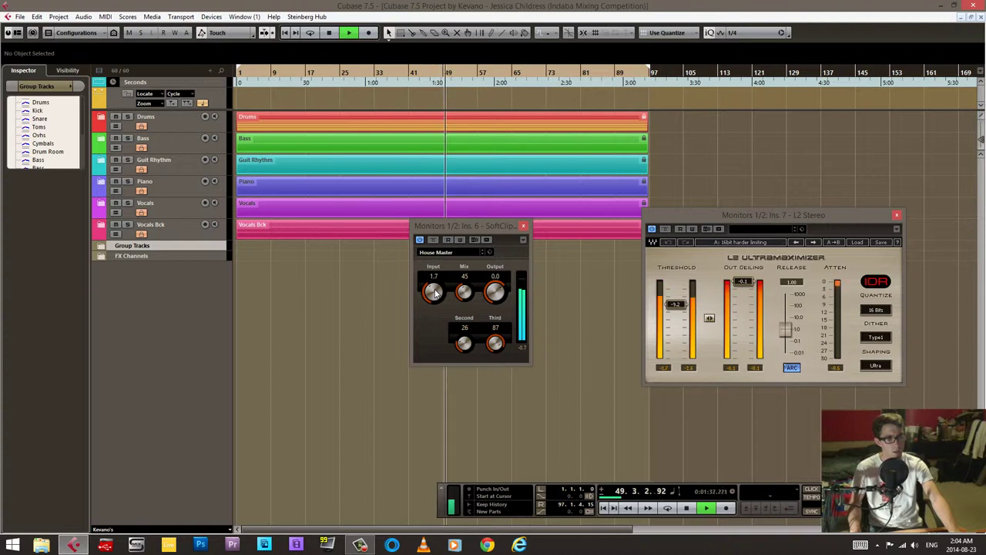
scroll(434, 292, down, 5)
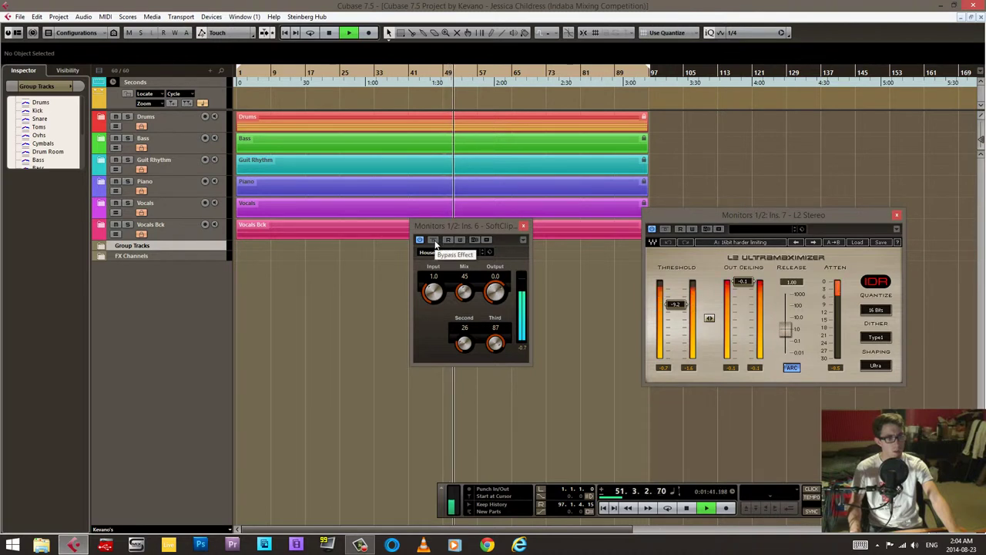
click(434, 240)
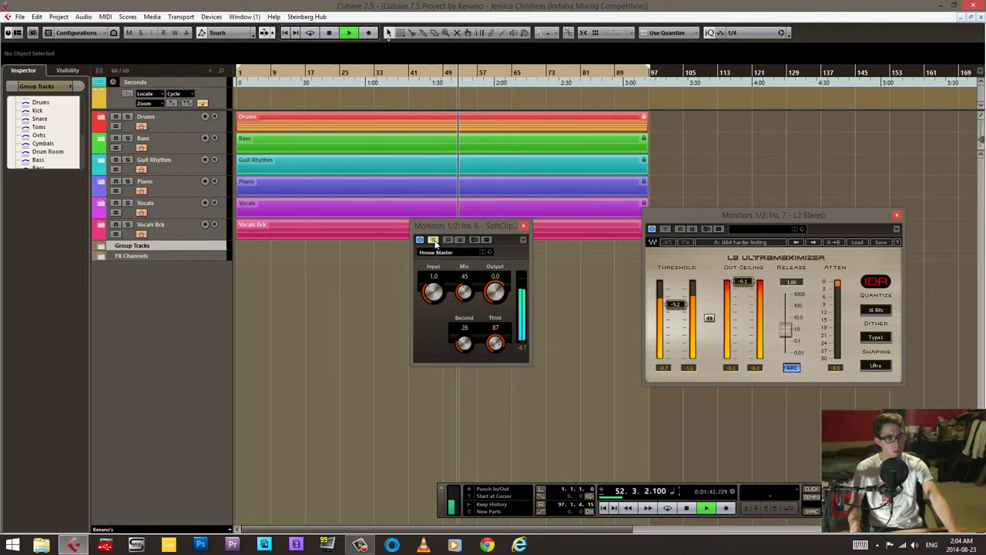
click(434, 240)
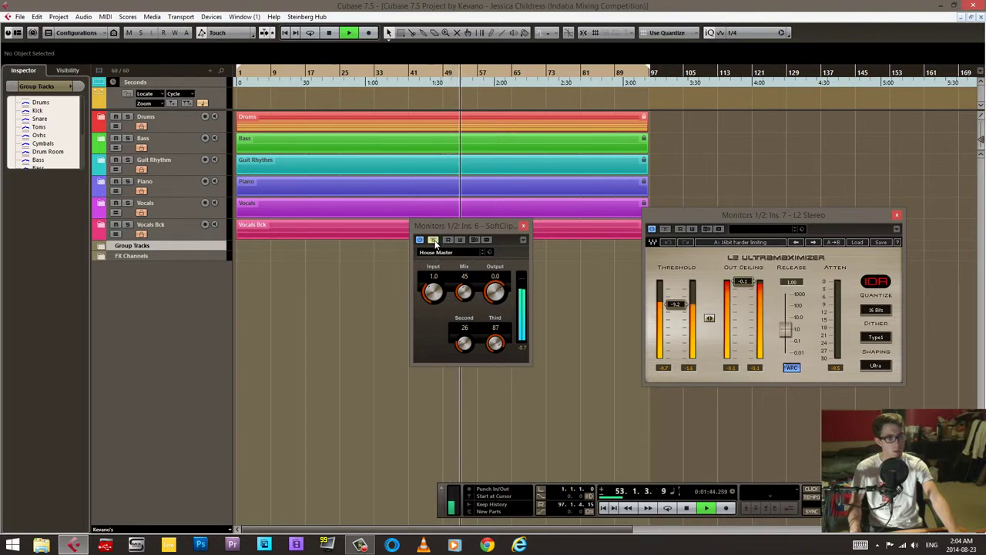
click(525, 226)
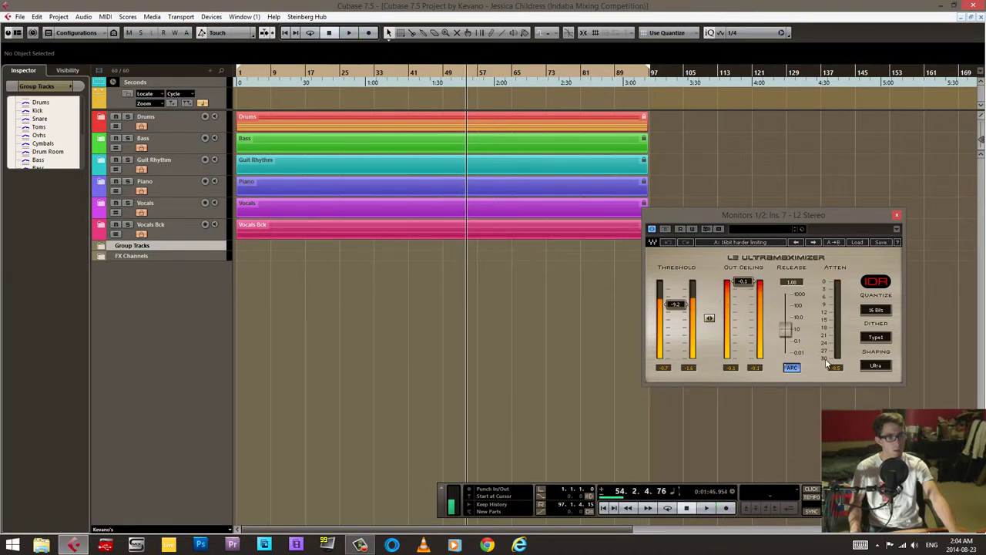
- Stop playback at bar 46, close the L2 window, and toggle the Transport panel off and on with F2
key(space)
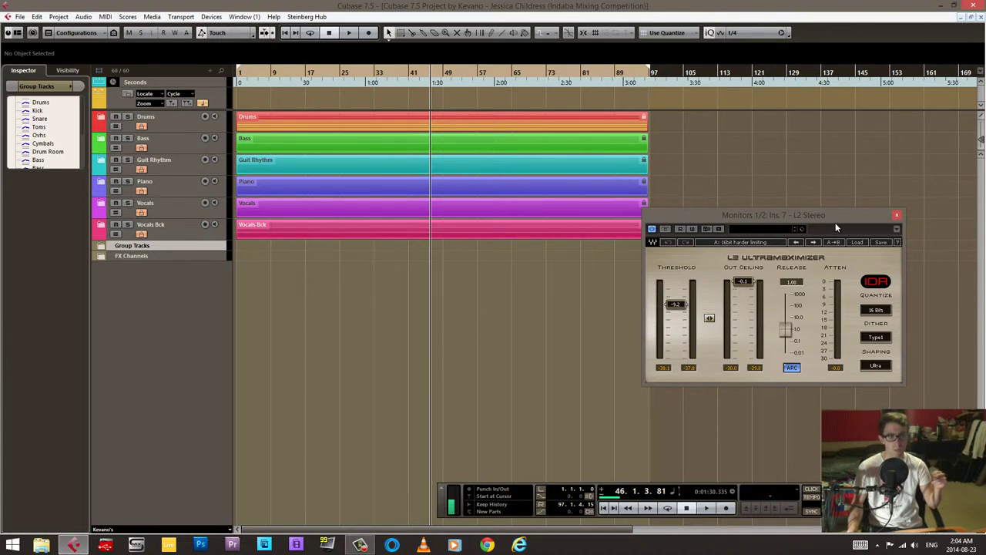
drag(824, 224, 818, 228)
click(890, 220)
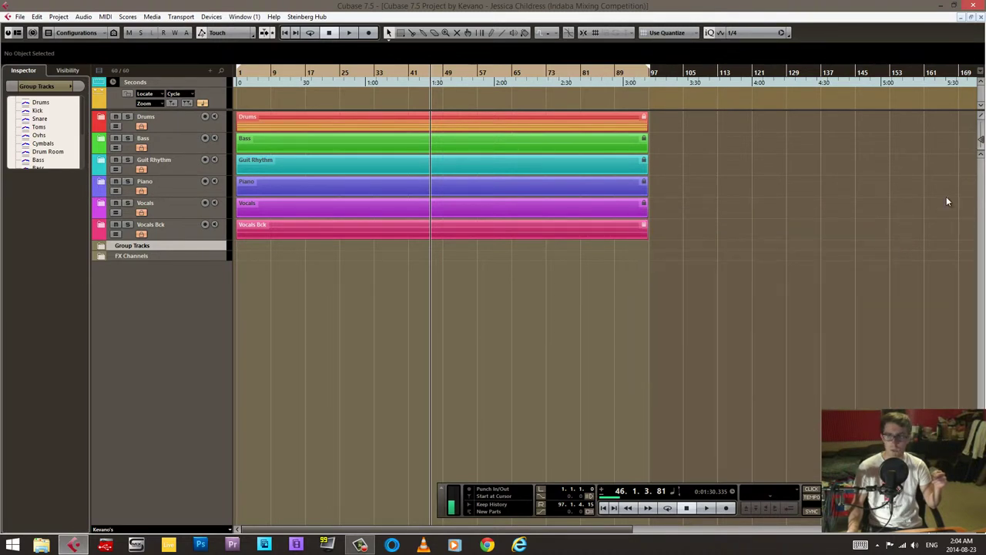
key(F2)
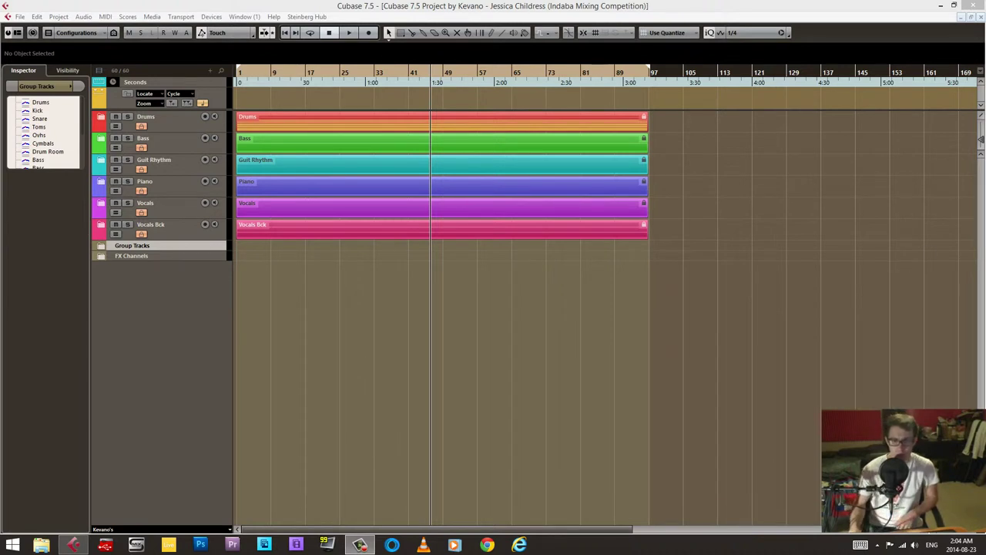
key(F2)
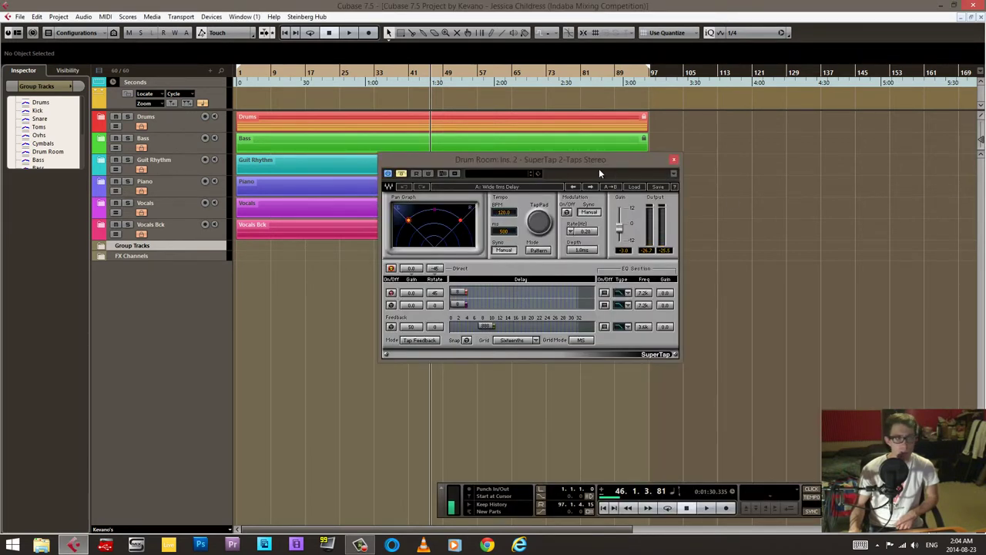
- Open the Drum Room Channel Settings and its SuperTap 2-Taps delay editor, arranging both windows
key(e)
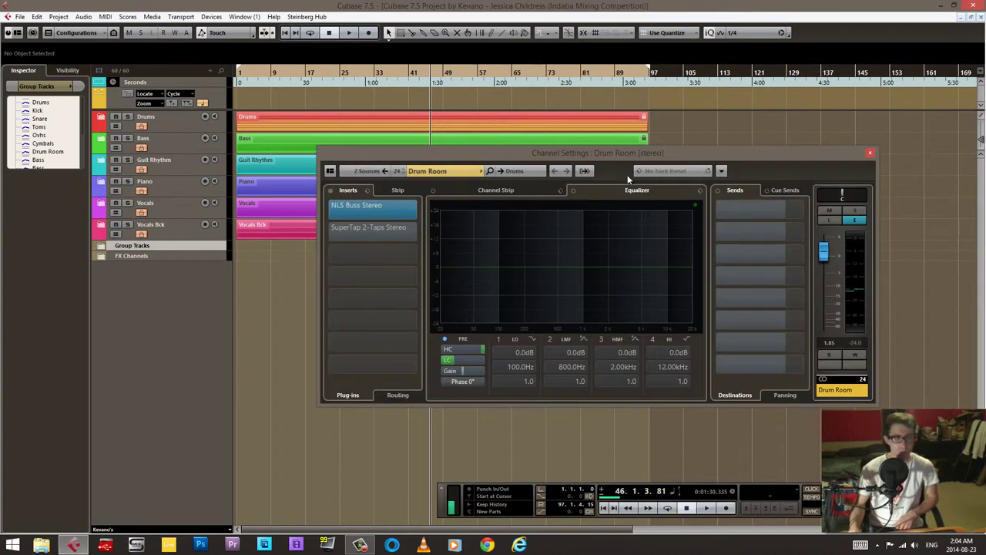
drag(628, 171, 664, 171)
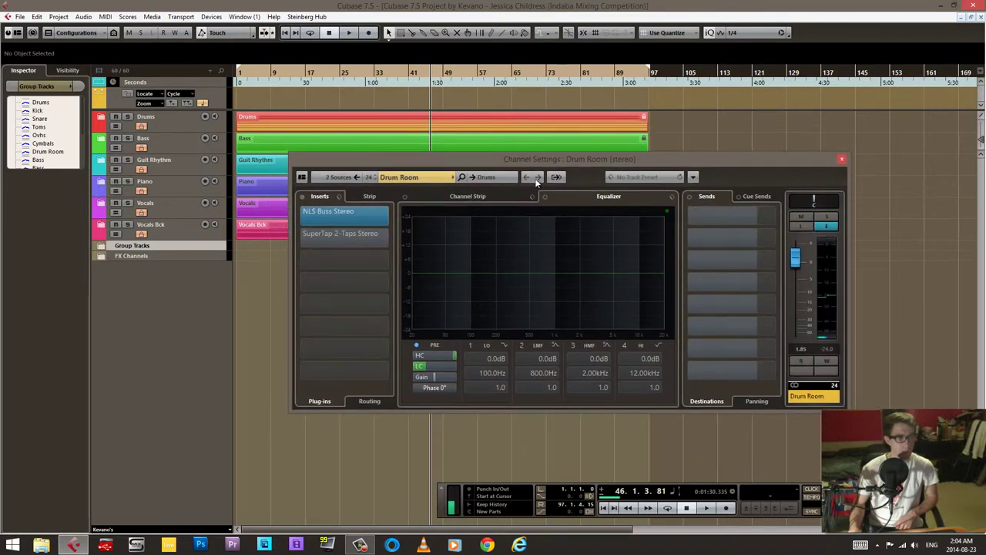
click(365, 239)
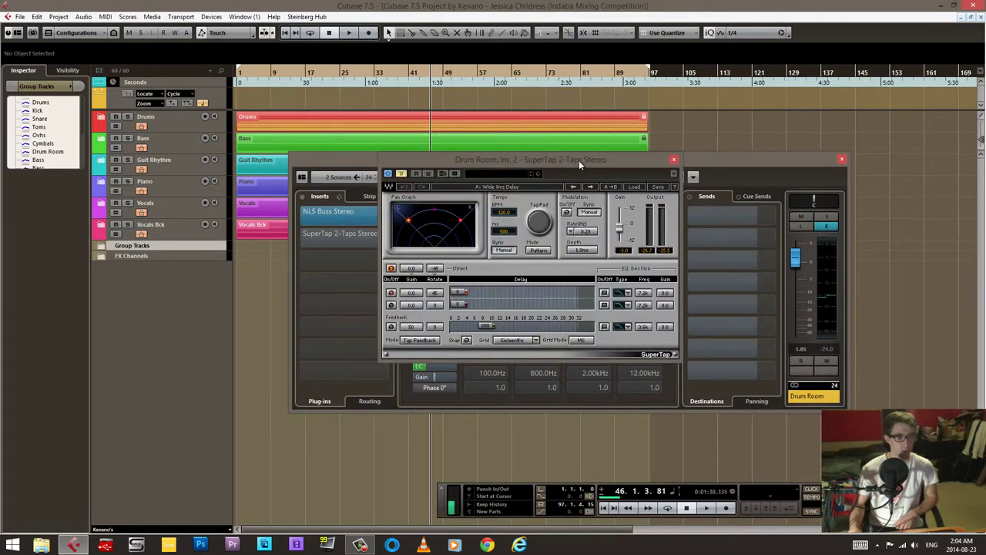
drag(579, 160, 646, 228)
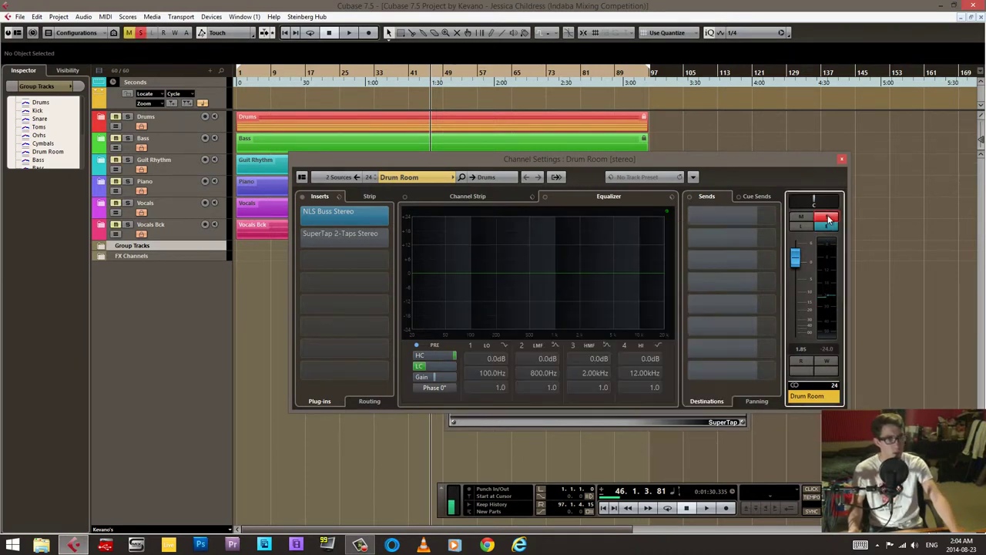
drag(718, 158, 652, 93)
click(701, 418)
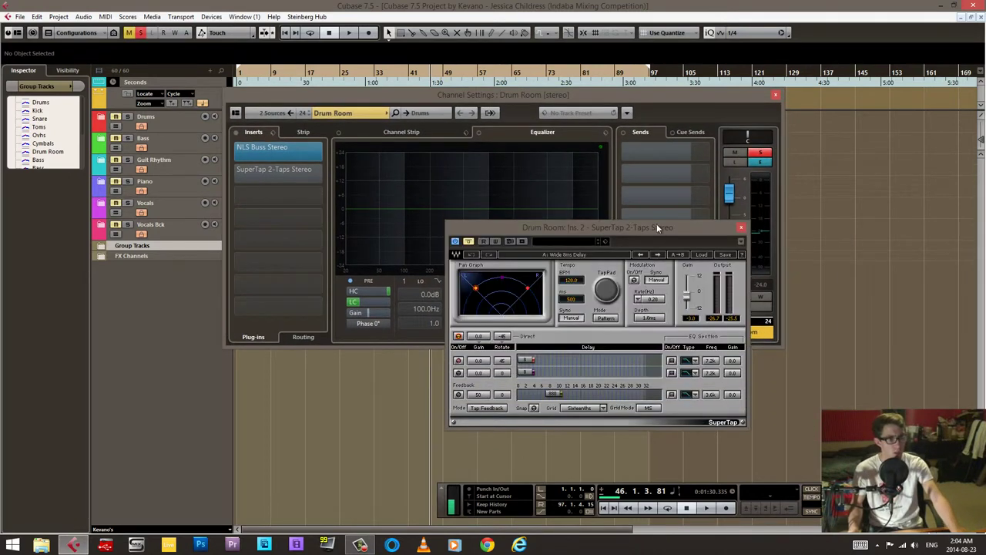
drag(657, 224, 651, 250)
- Play the mix toggling SuperTap in and out several times, unsoloing Drum Room, ending with the delay on
key(space)
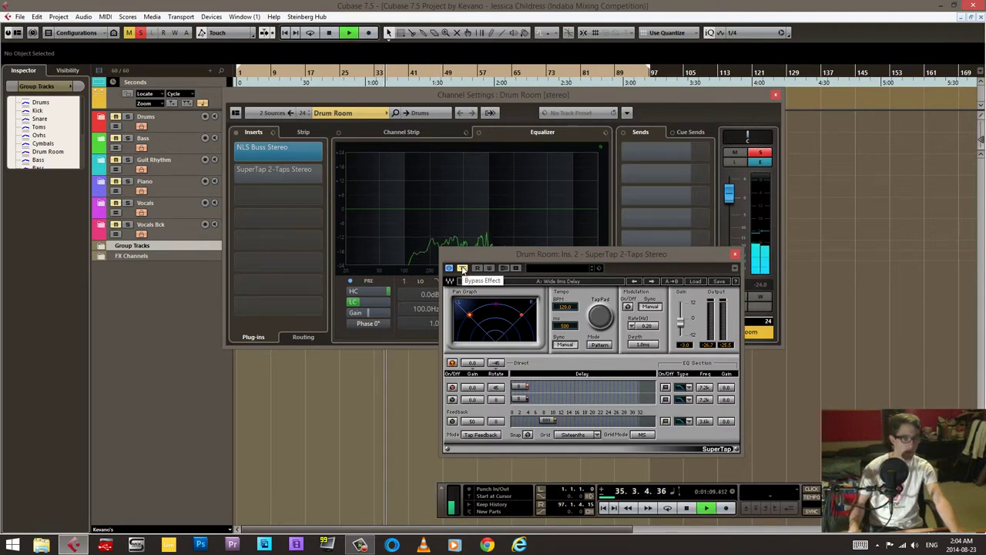
click(462, 268)
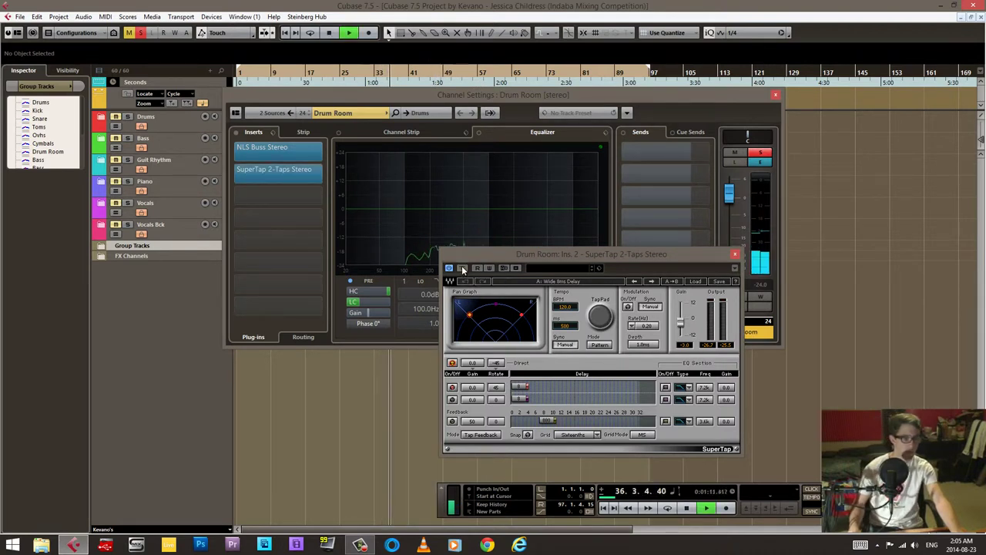
click(462, 268)
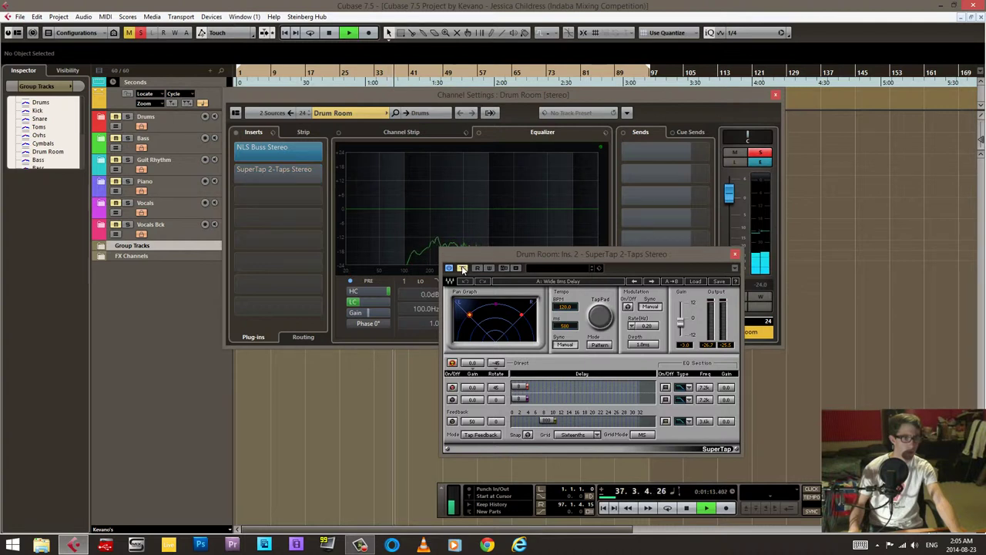
click(462, 268)
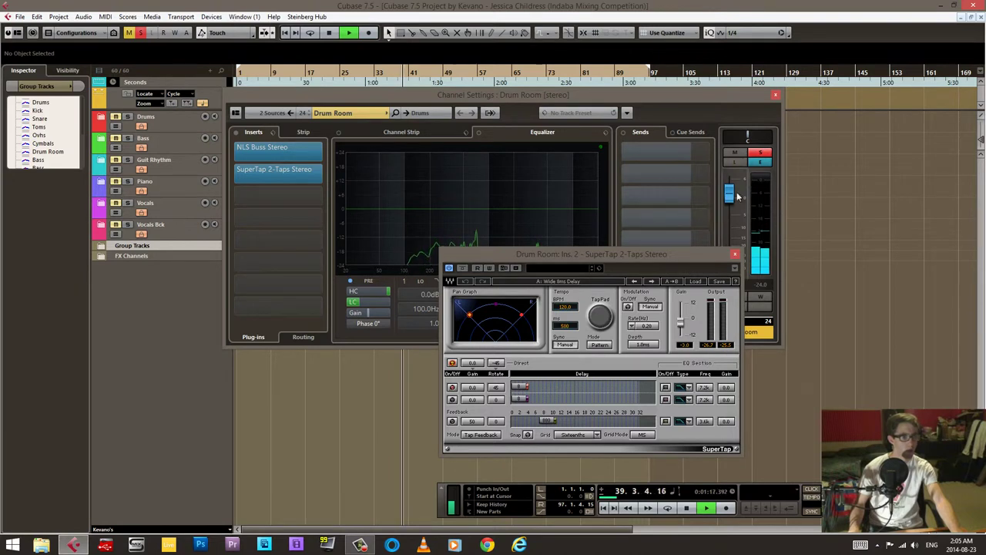
click(734, 253)
click(683, 447)
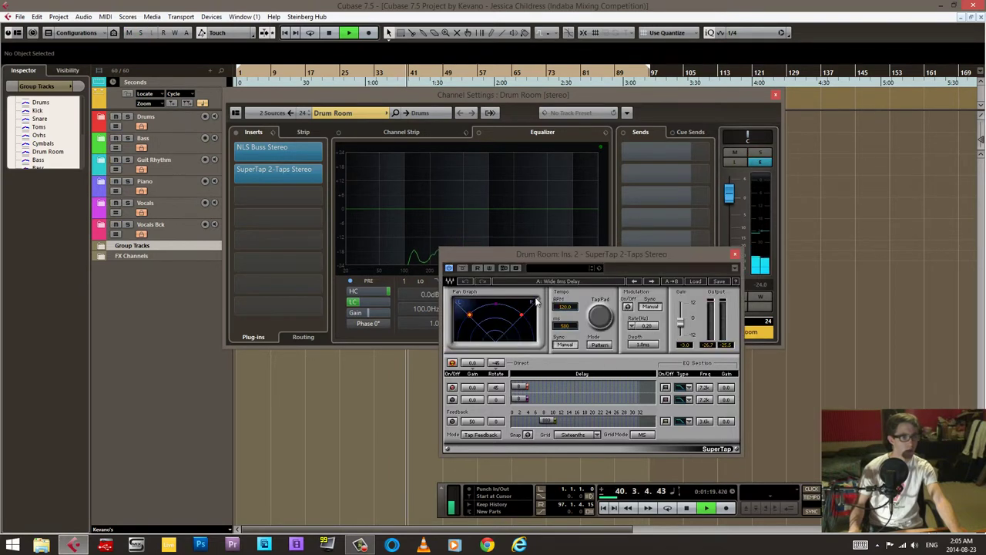
click(465, 269)
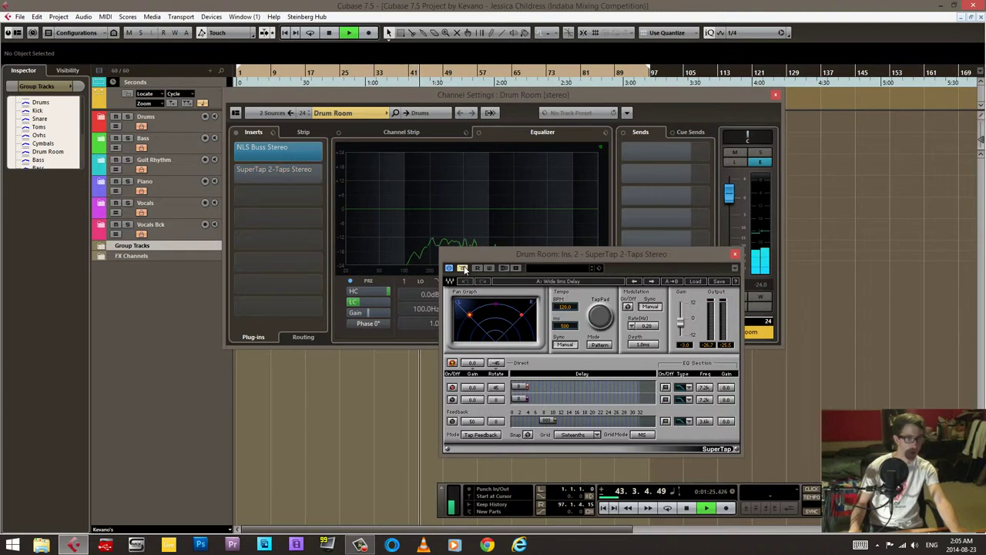
click(465, 269)
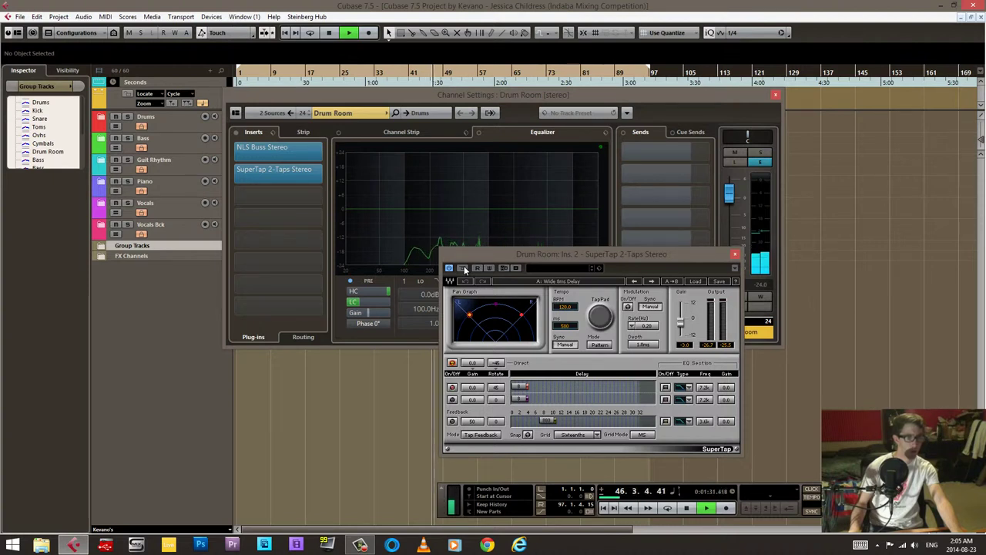
click(465, 269)
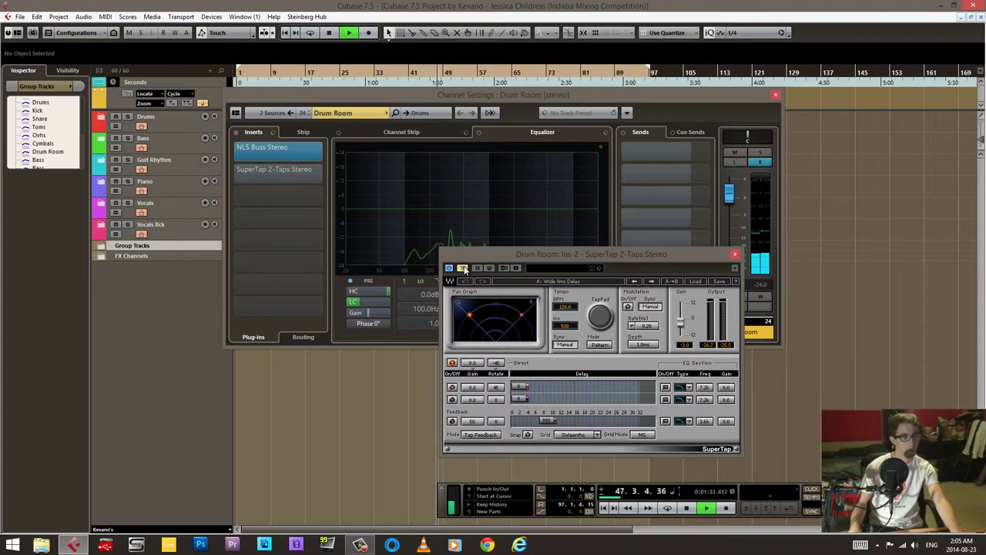
click(465, 269)
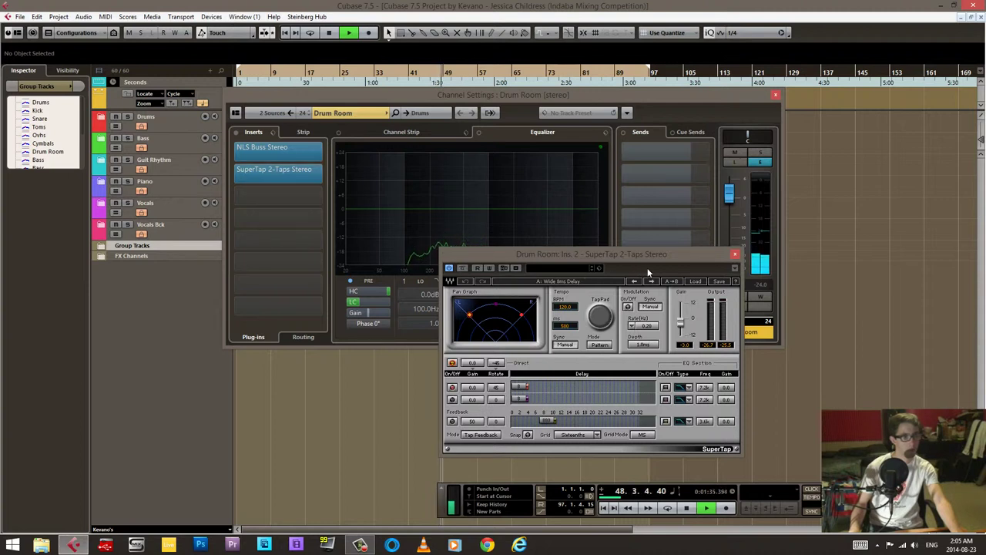
- Stop playback, then audition the soloed Drum Room with SuperTap bypassed and re-enabled
key(space)
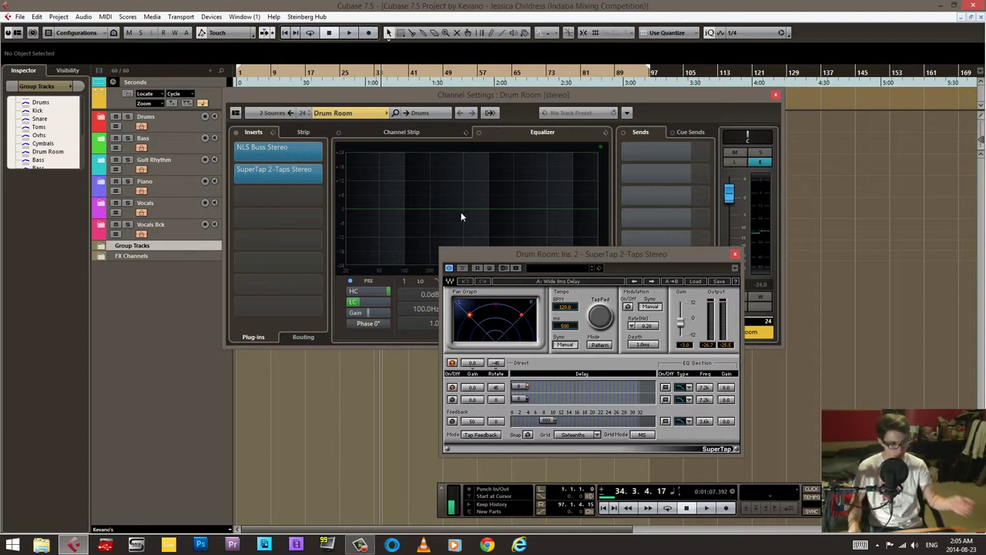
click(463, 268)
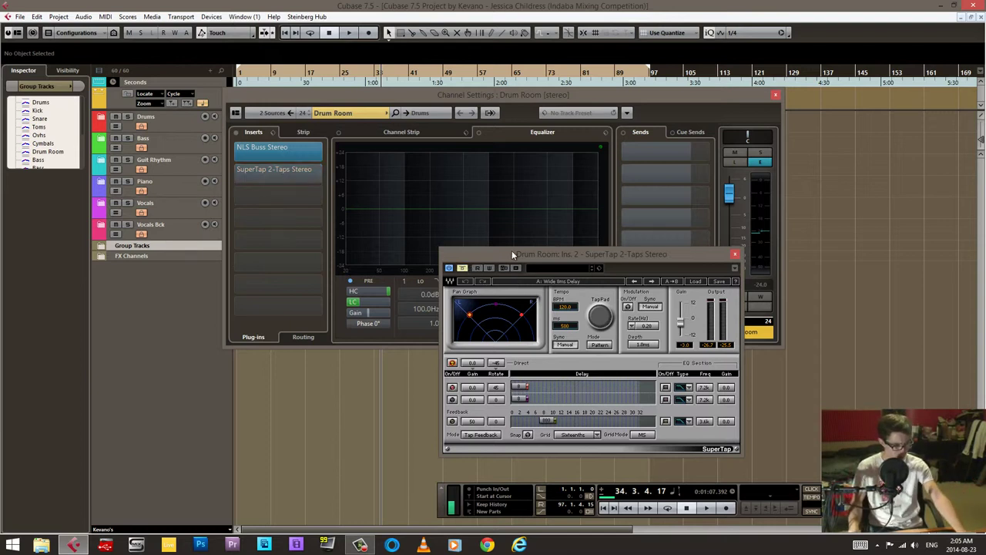
click(766, 155)
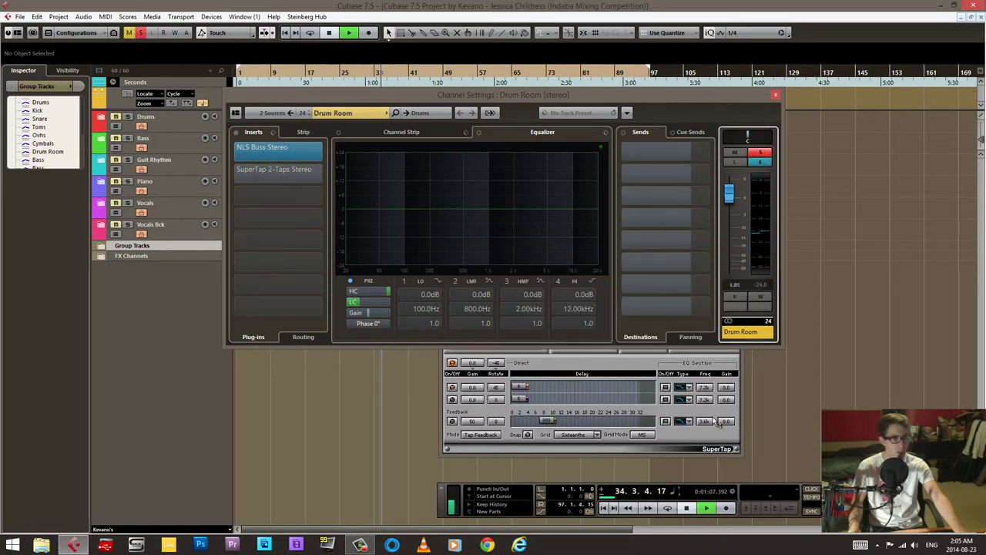
click(667, 444)
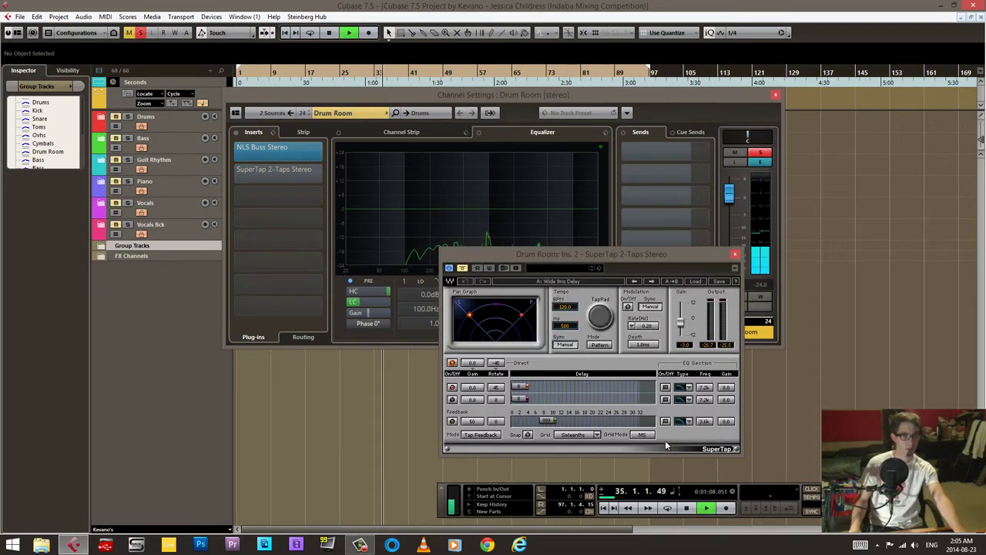
click(463, 268)
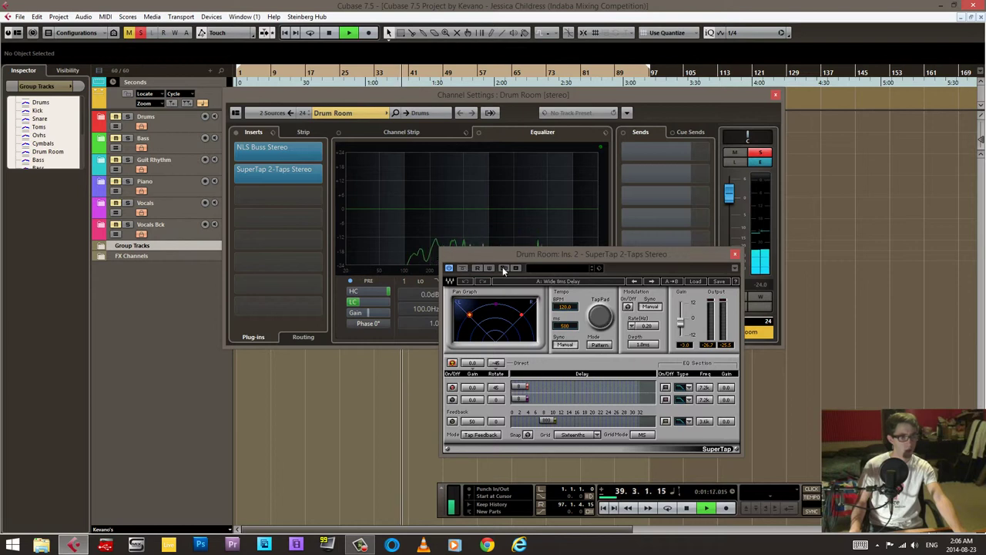
- Close the SuperTap editor, unsolo Drum Room, and close its Channel Settings with Escape
click(734, 254)
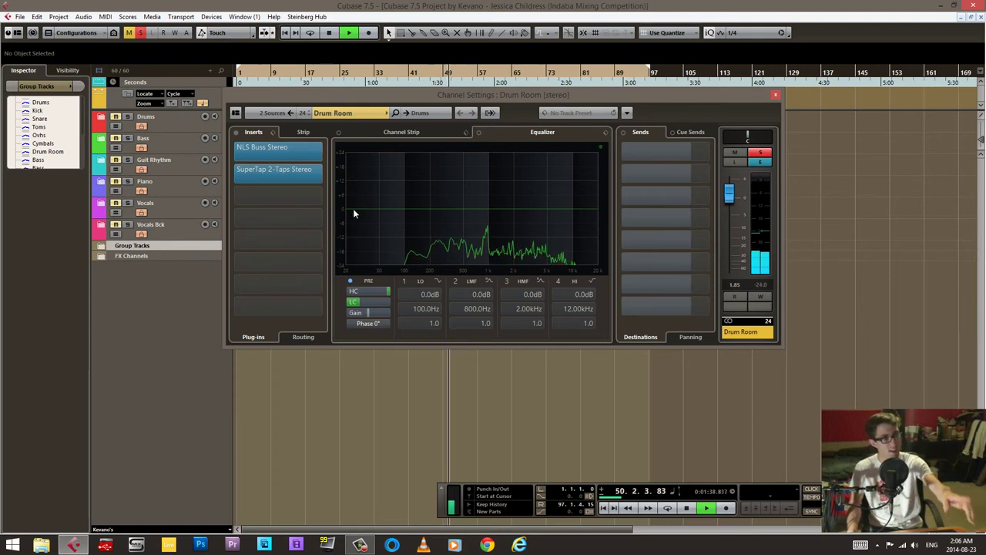
mouse_move(640, 201)
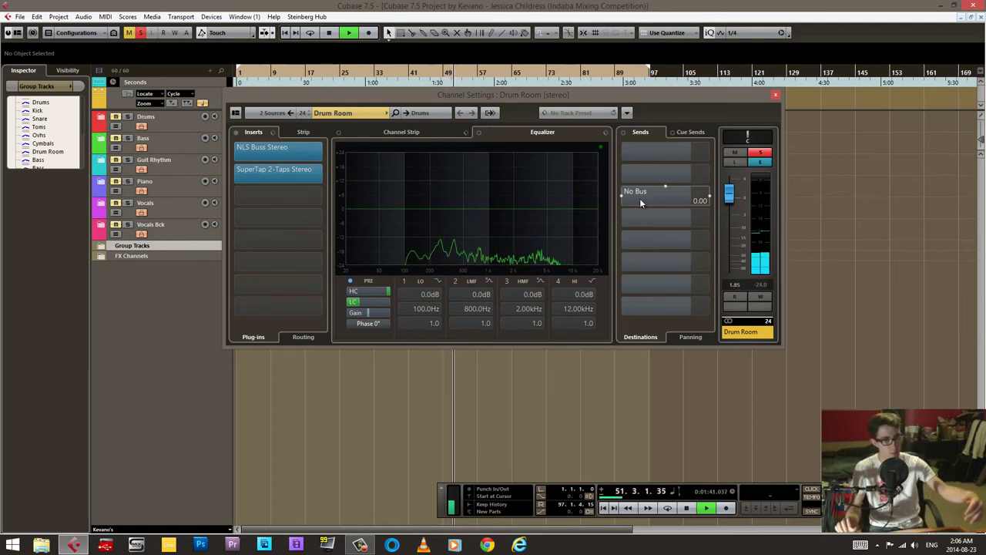
click(761, 156)
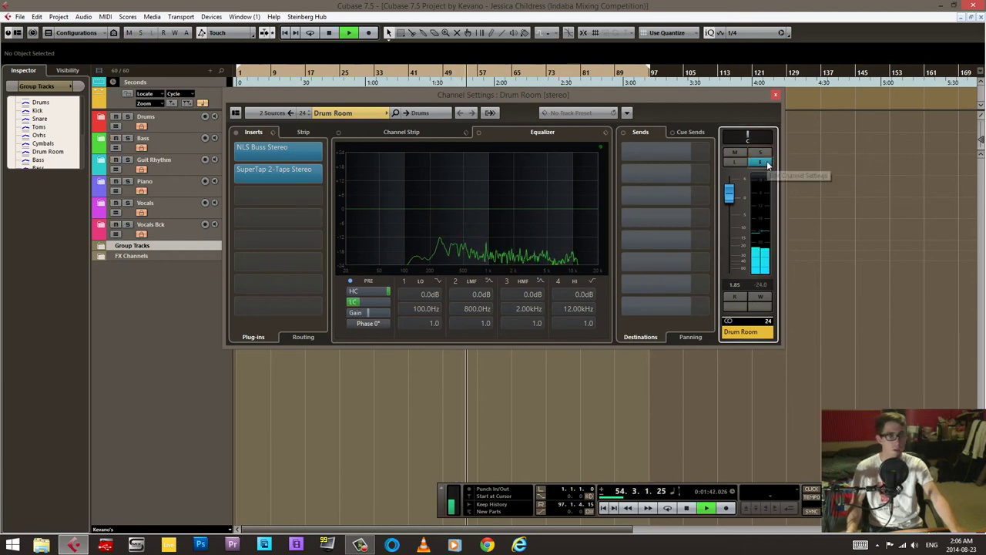
key(Escape)
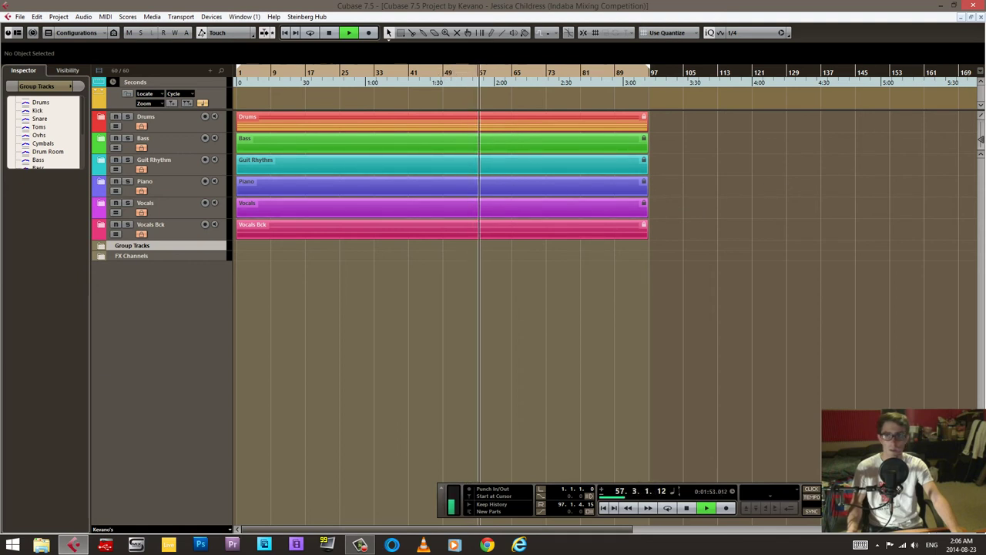
- Position the Monitors 1/2 FreqAnalyst 2 spectrum window and stop playback at bar 60
drag(815, 157, 821, 165)
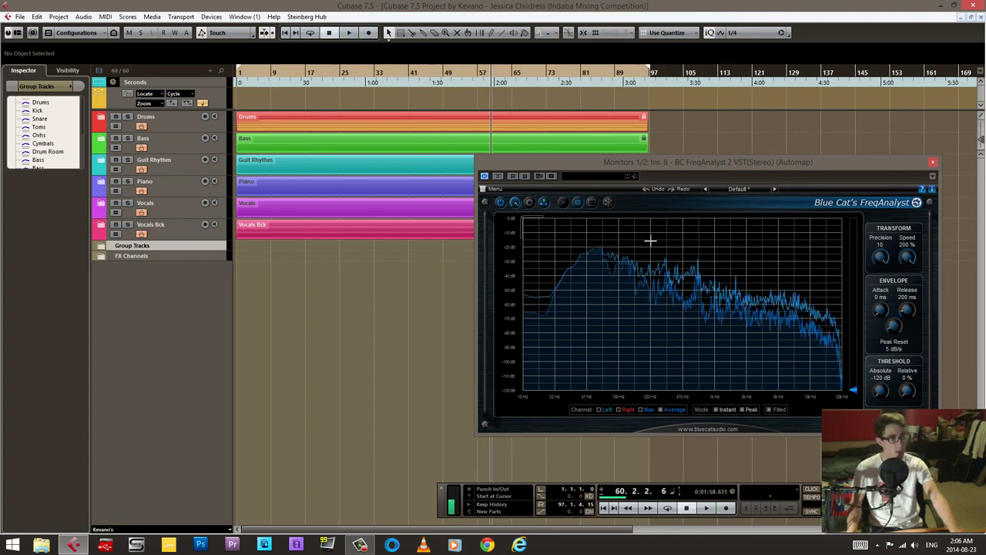
key(space)
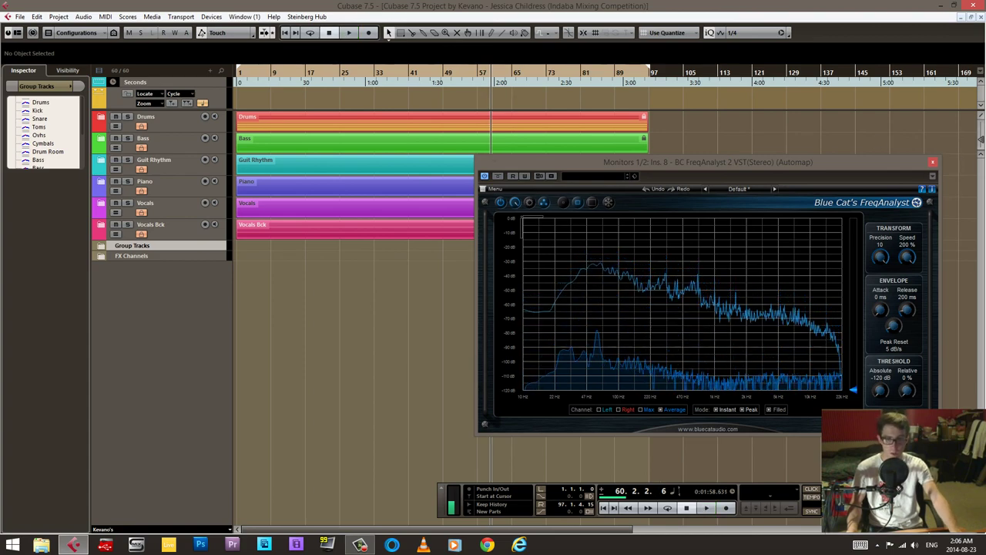